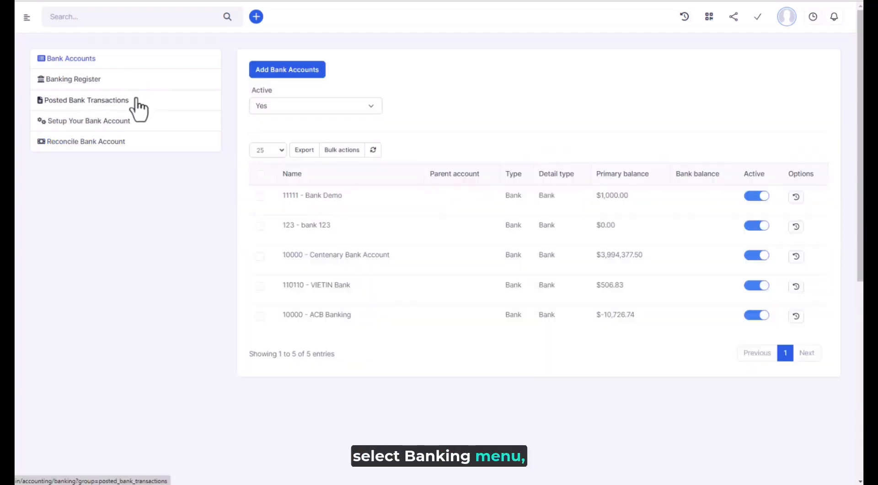
Open bank account setup and review the Bank Demo and Centenary Bank Account verification pages
left_click(100, 122)
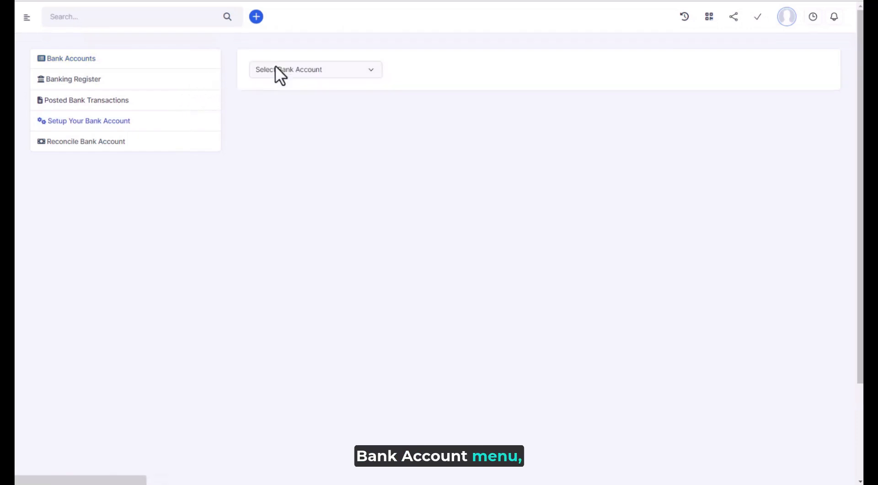
left_click(277, 69)
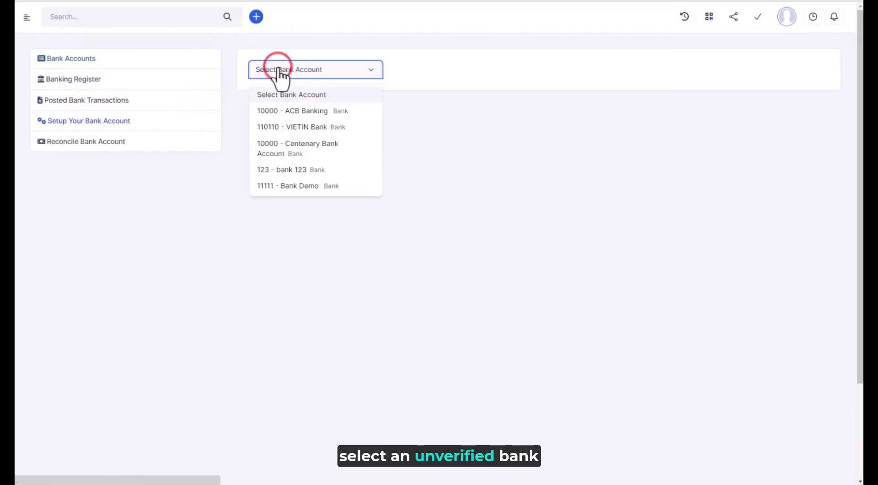
left_click(311, 187)
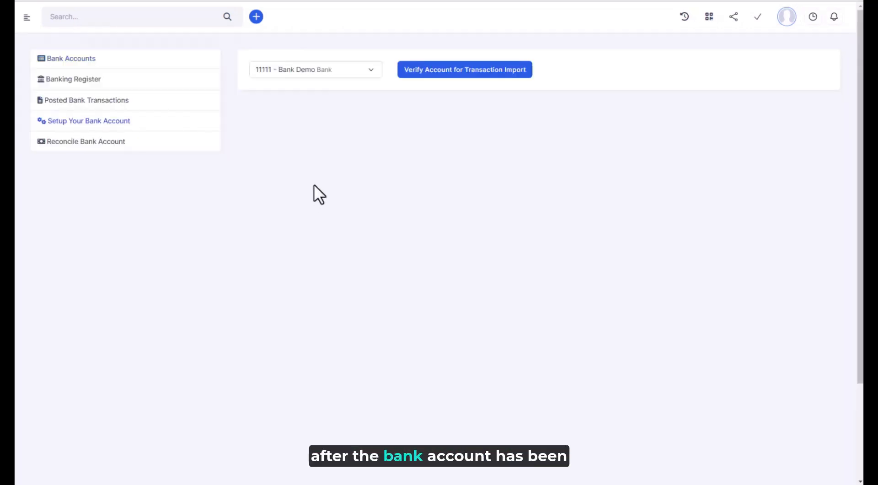
left_click(343, 71)
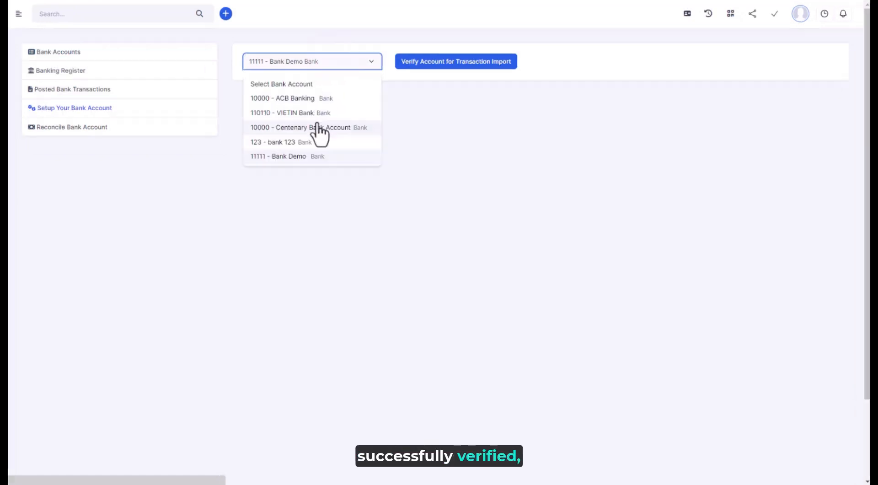
left_click(313, 147)
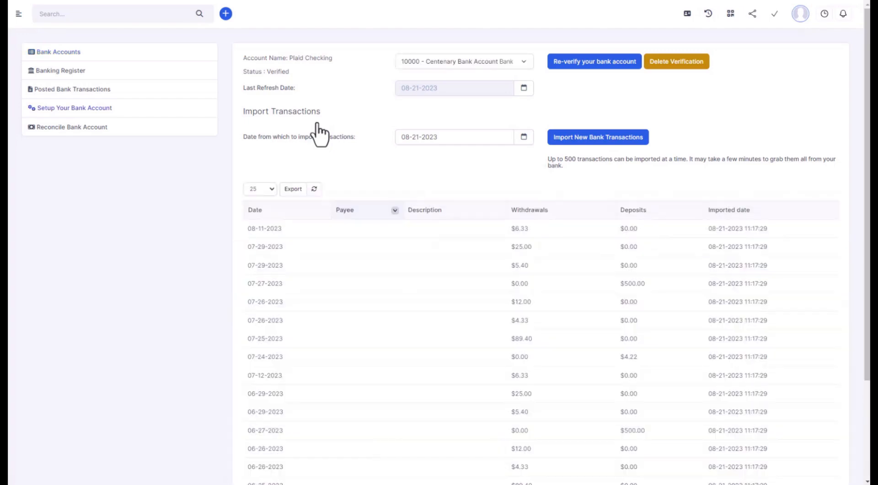
Switch the Plaid environment to Live and inspect the client_id and Live secret fields
left_click(263, 79)
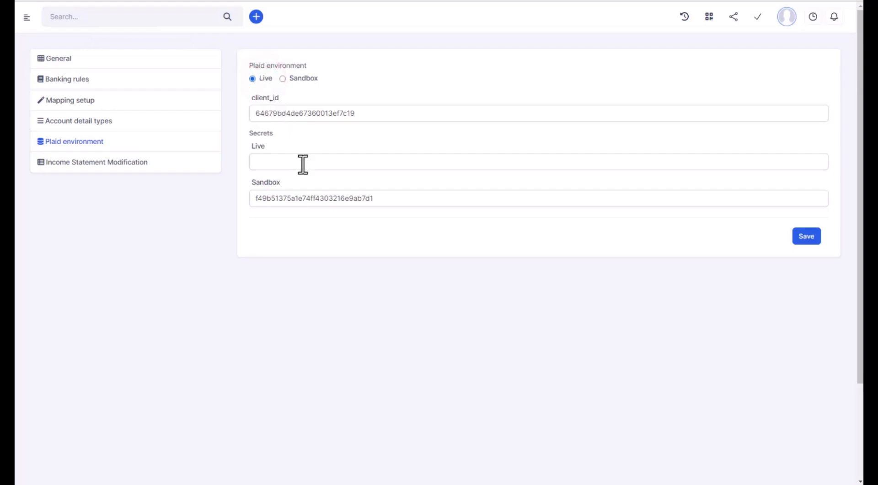
left_click(326, 115)
left_click(330, 166)
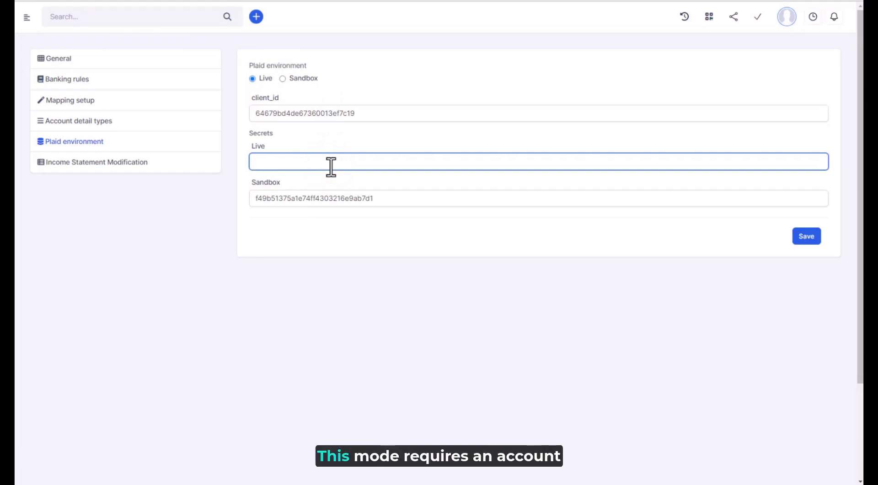
Reselect Sandbox mode and examine the client_id, Live and Sandbox secret fields
left_click(300, 78)
left_click(317, 113)
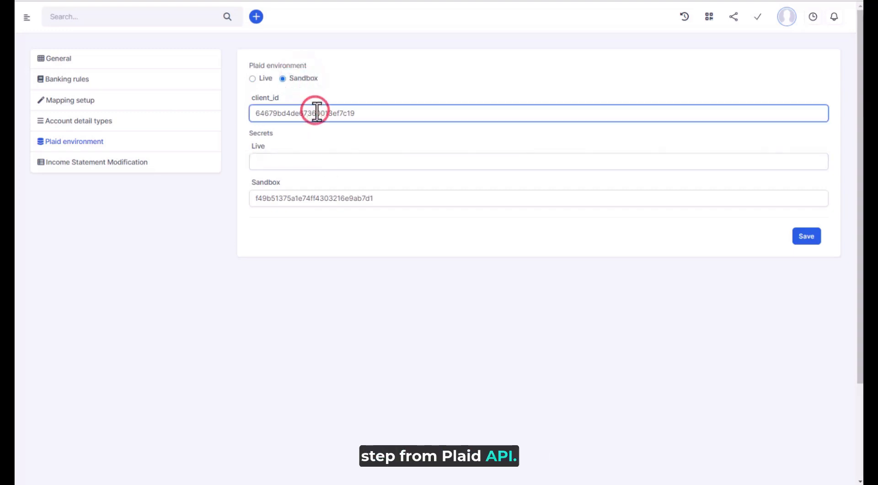
left_click(342, 201)
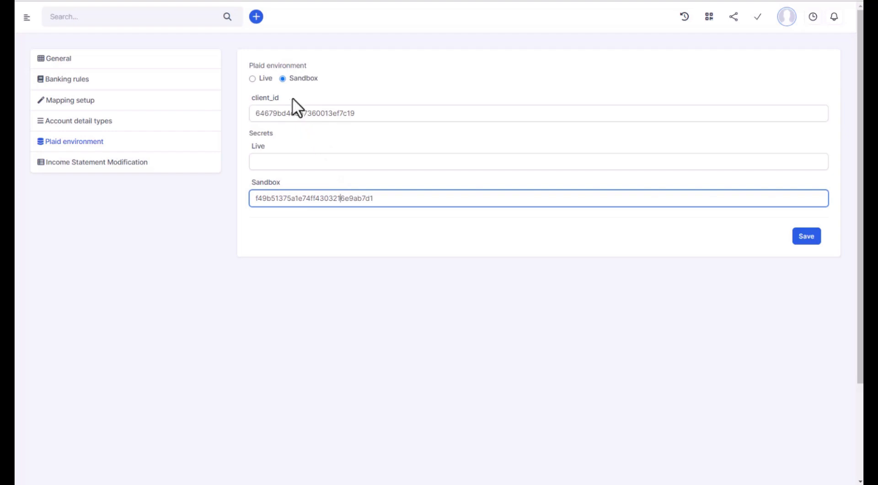
left_click(293, 115)
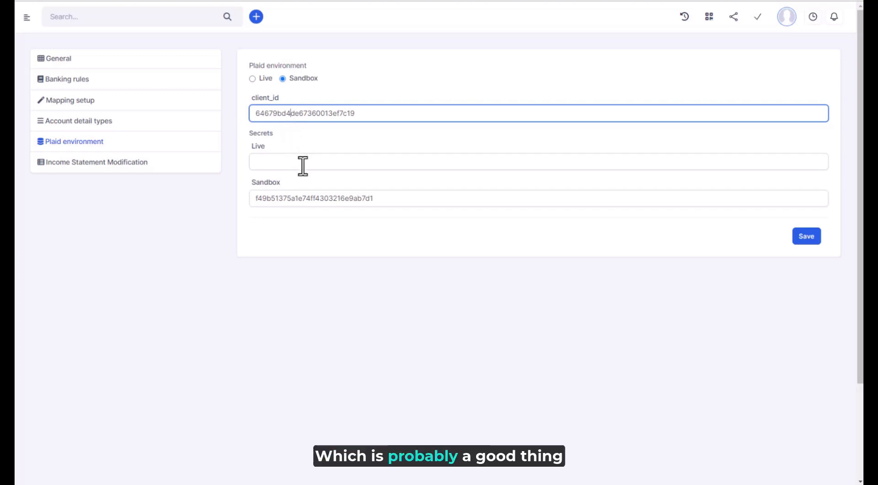
left_click(267, 164)
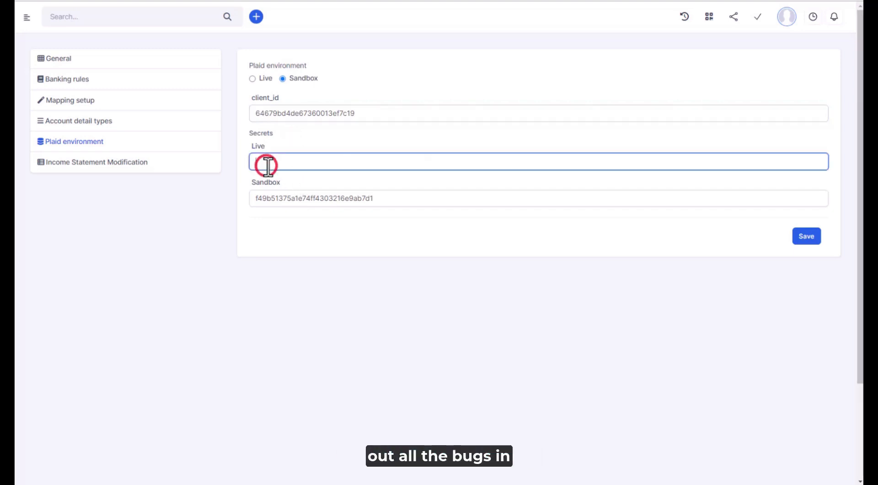
left_click(307, 201)
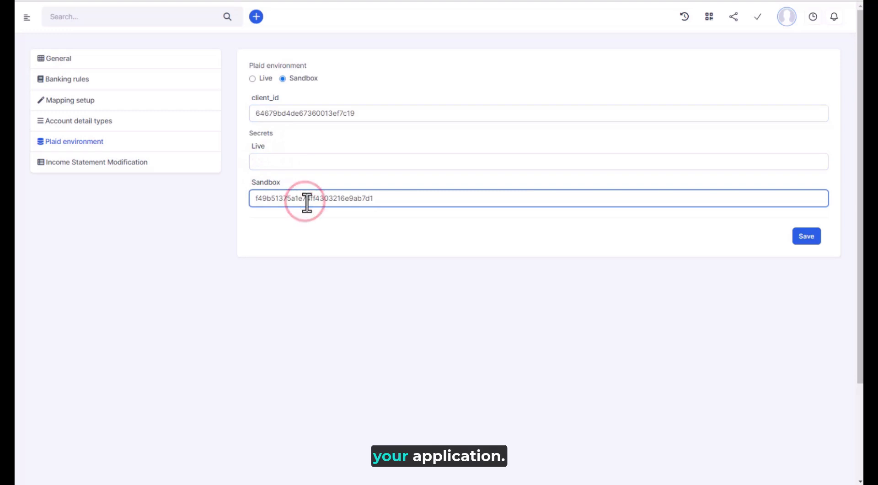
left_click(304, 164)
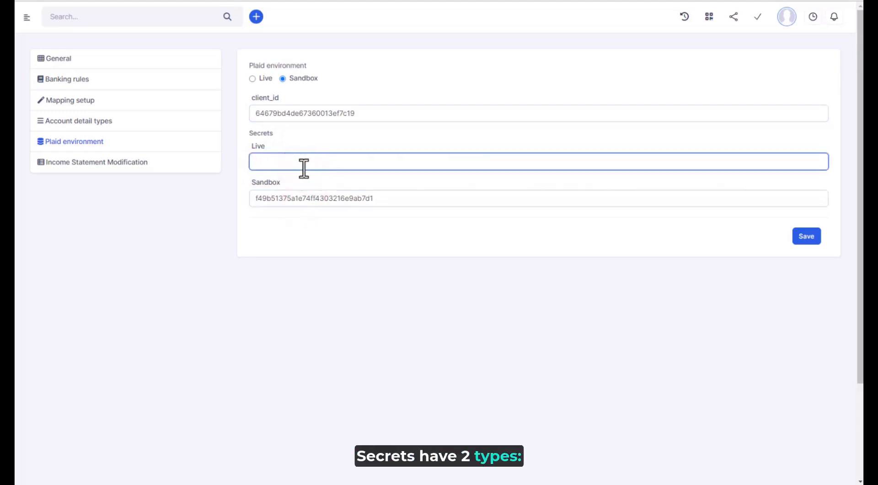
left_click(316, 198)
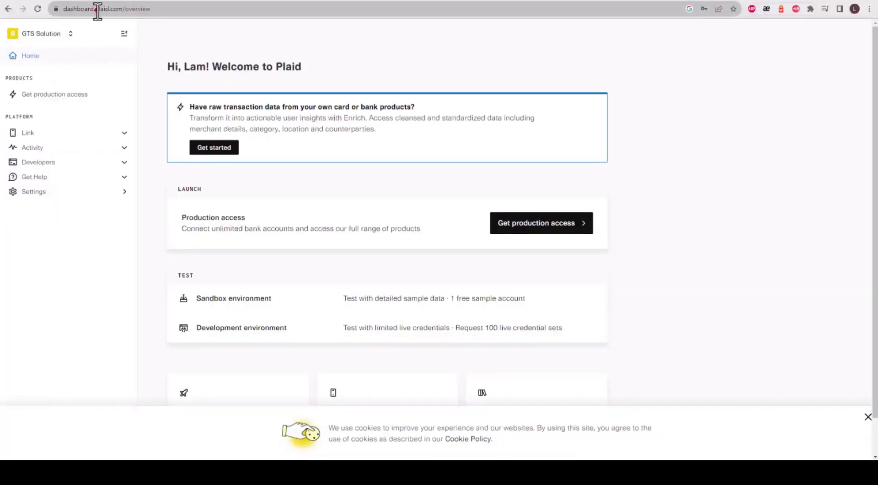
Copy the client_id from the Plaid dashboard's Developers Keys page and paste it into the client_id field
left_click_drag(95, 10, 161, 12)
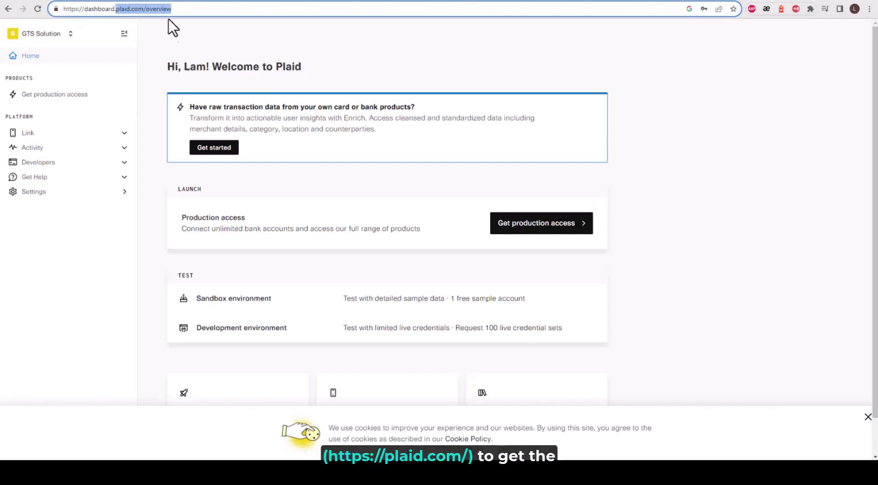
left_click(177, 34)
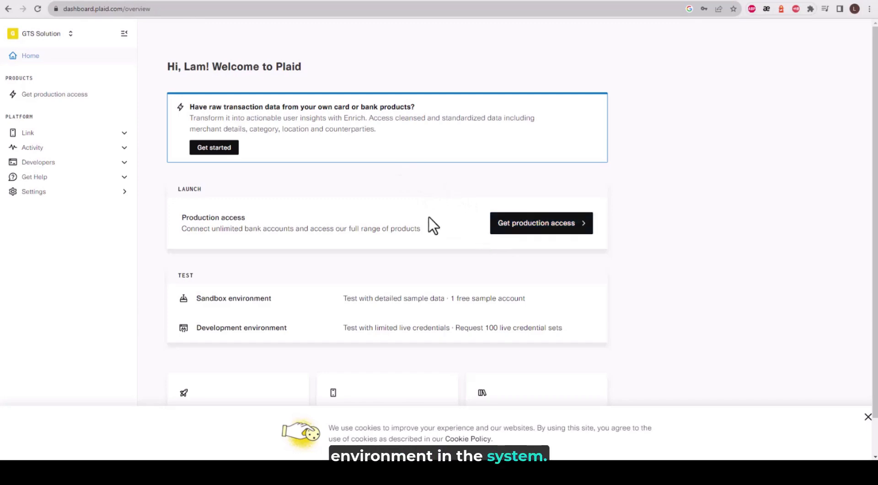
left_click(59, 162)
left_click(44, 191)
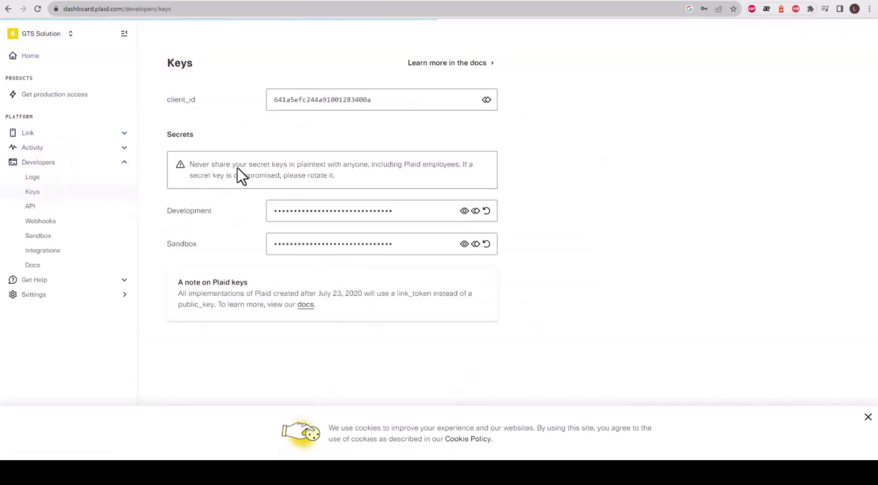
left_click(487, 100)
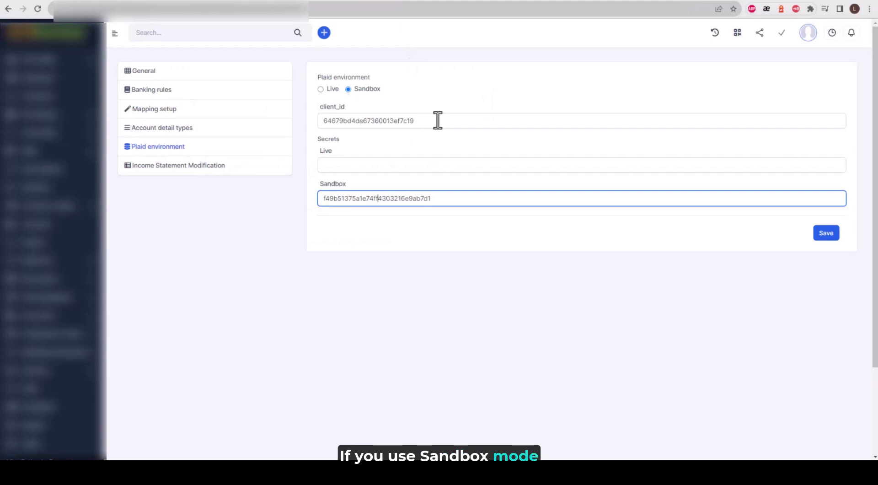
left_click_drag(436, 119, 302, 119)
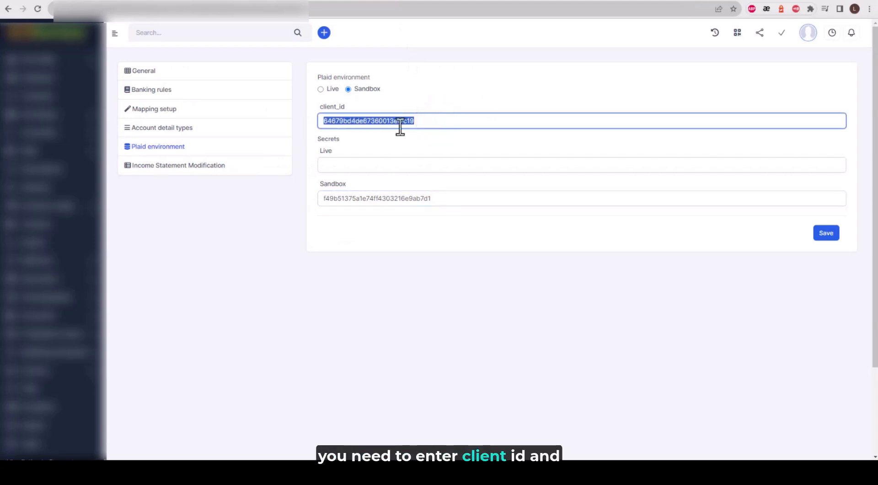
key("ctrl+v")
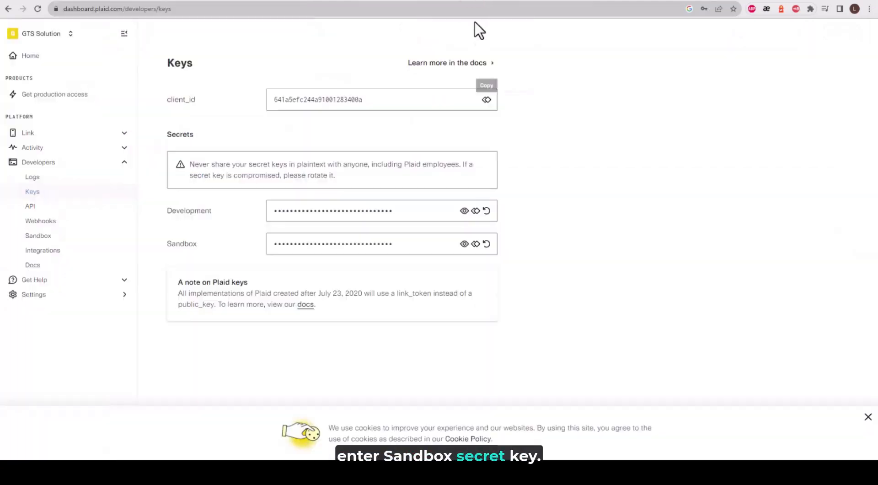
Copy the Sandbox secret from the Plaid Keys page and paste it into the Sandbox secret field
left_click(465, 244)
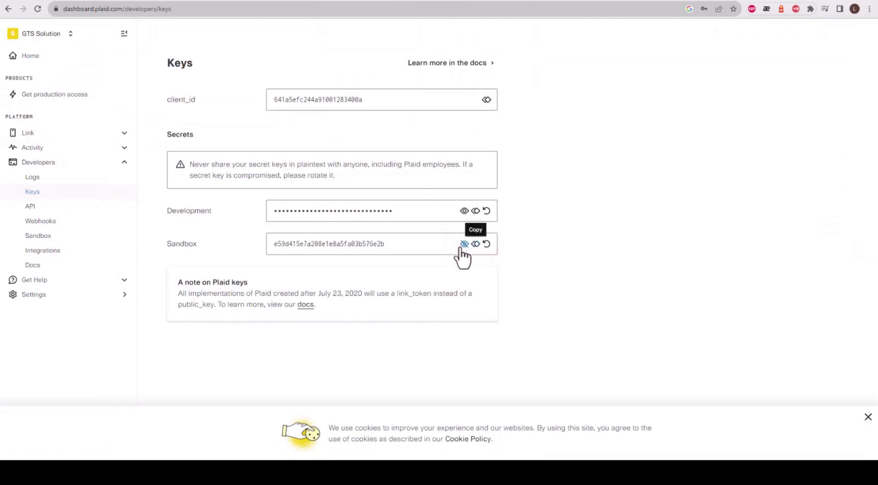
left_click(464, 244)
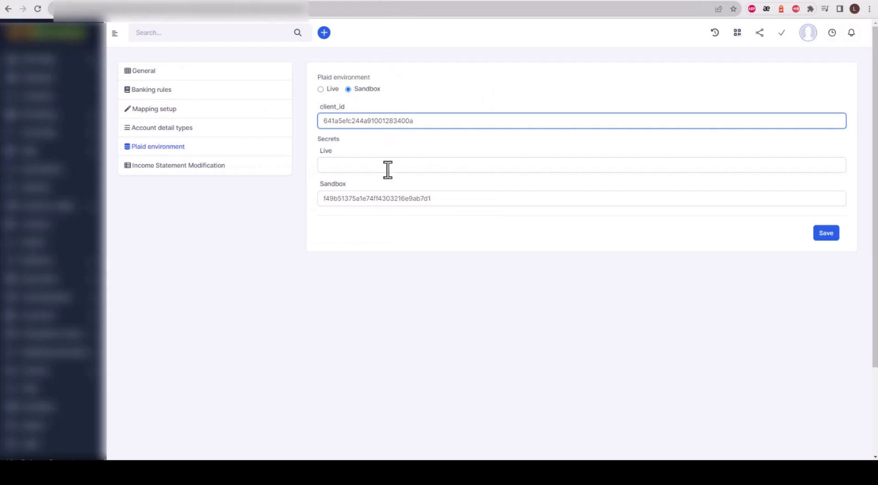
left_click(369, 198)
double_click(372, 200)
key("ctrl+v")
Switch the Plaid environment to Live and open Plaid's Get production access page
left_click(331, 90)
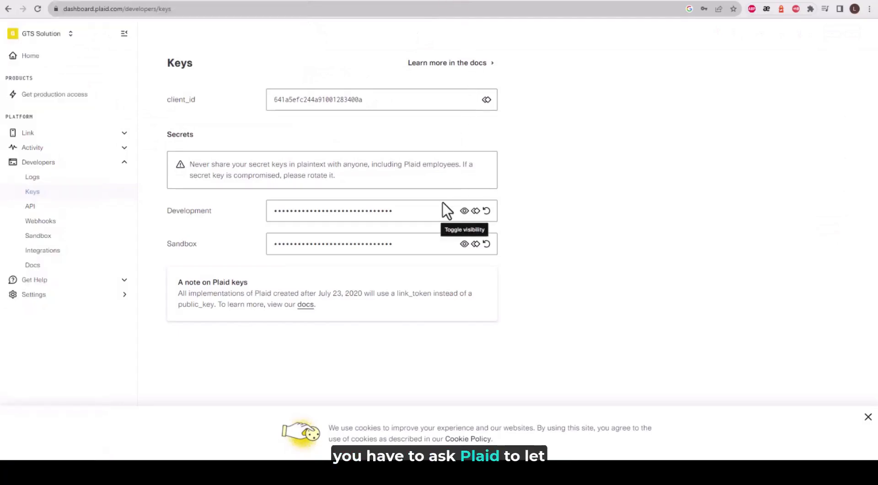
left_click(60, 94)
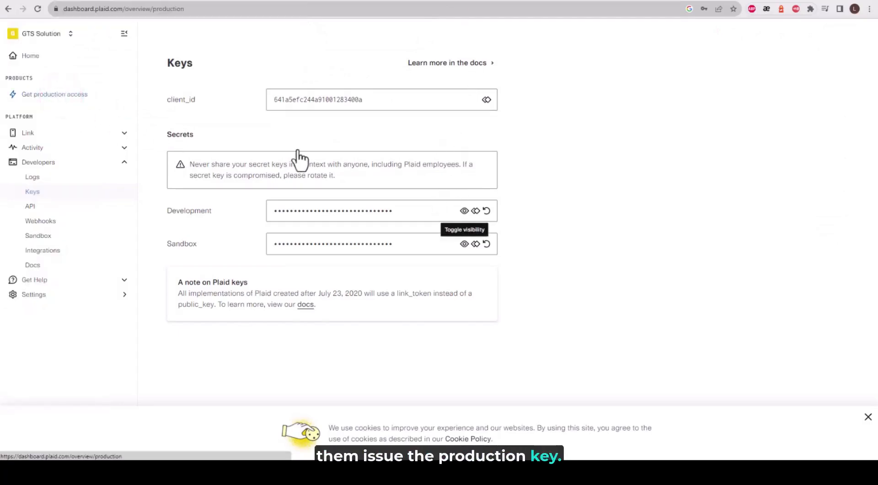
left_click(218, 155)
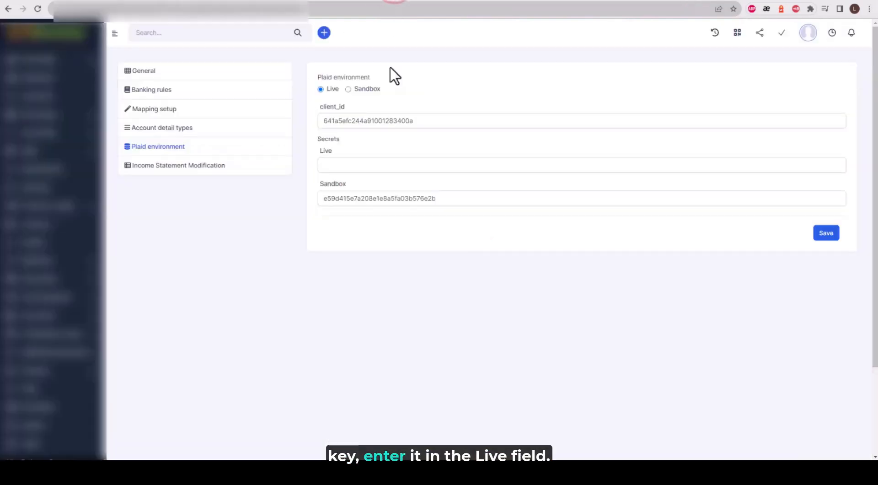
Set the Plaid environment back to Sandbox
left_click(359, 162)
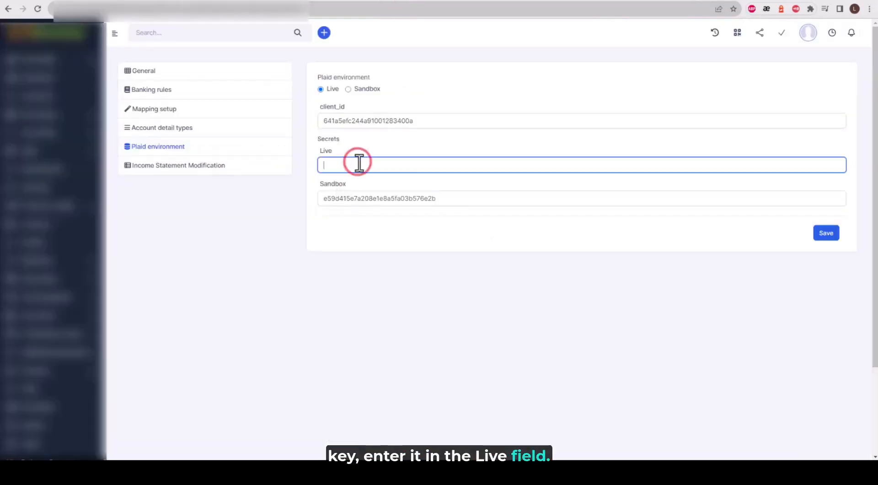
left_click(366, 89)
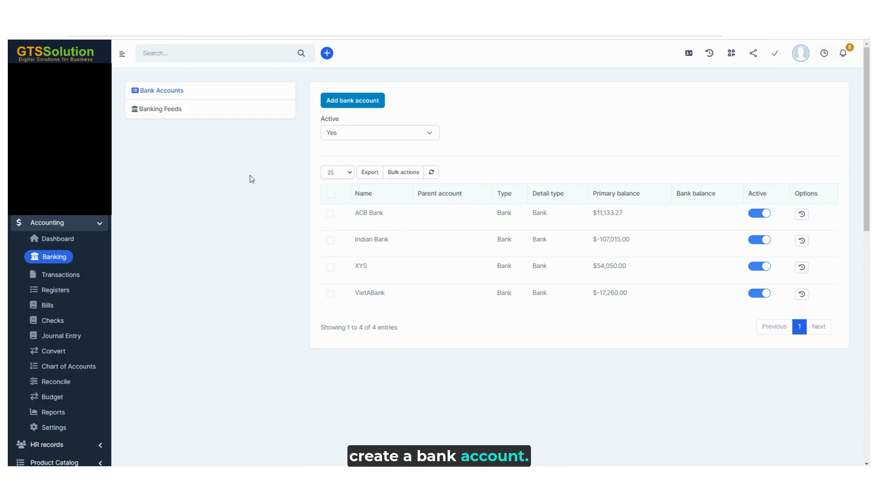
Open Banking Feeds and start verifying VietABank for transaction import
left_click(173, 111)
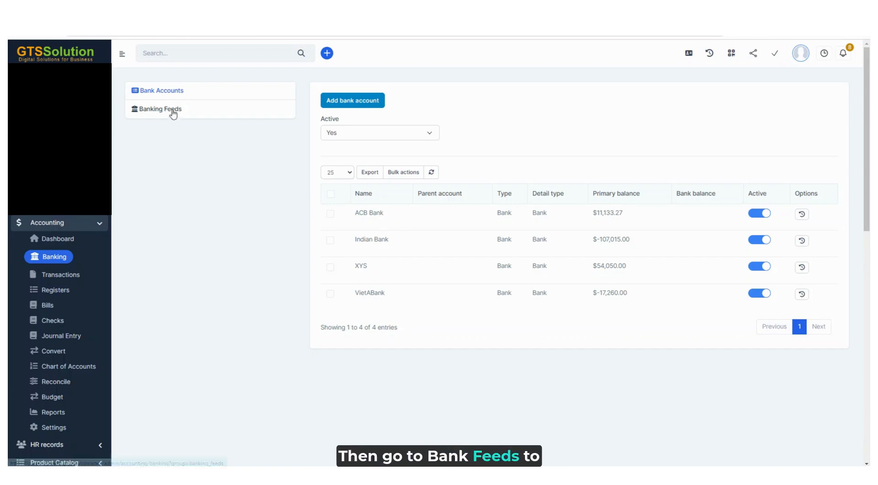
left_click(416, 107)
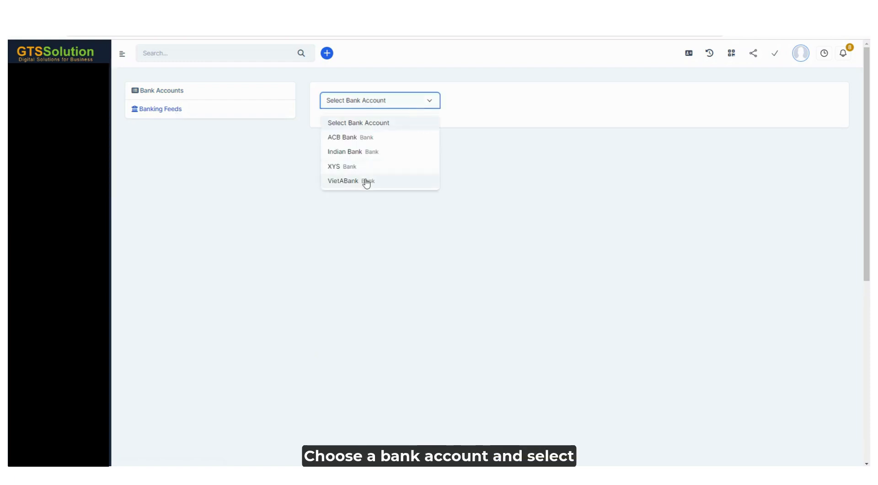
left_click(364, 180)
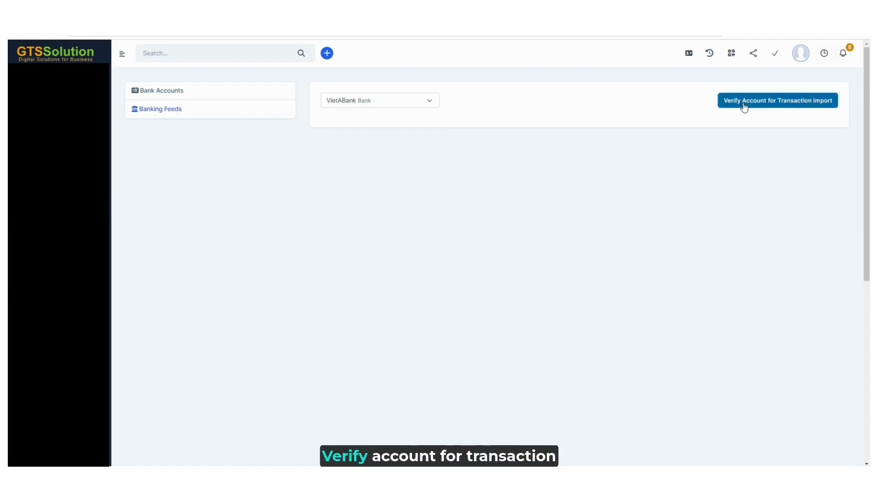
left_click(745, 104)
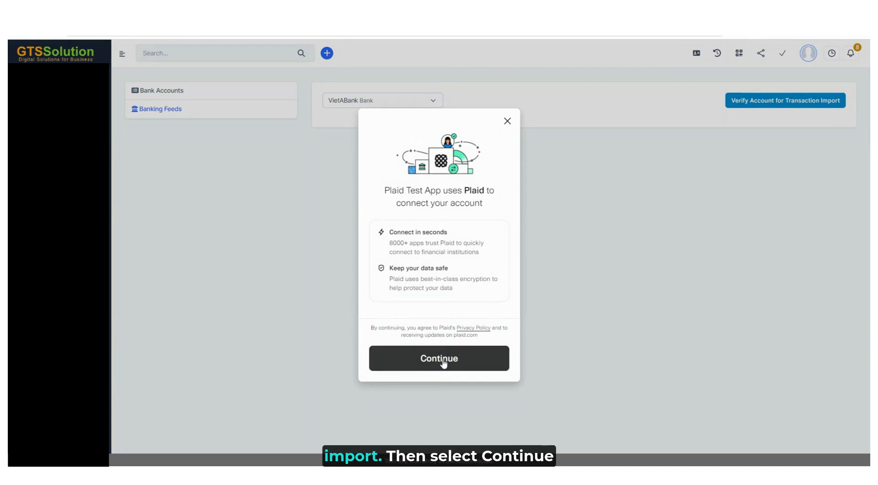
Continue in the Plaid dialog, choose Wells Fargo, and proceed to its login window
left_click(442, 362)
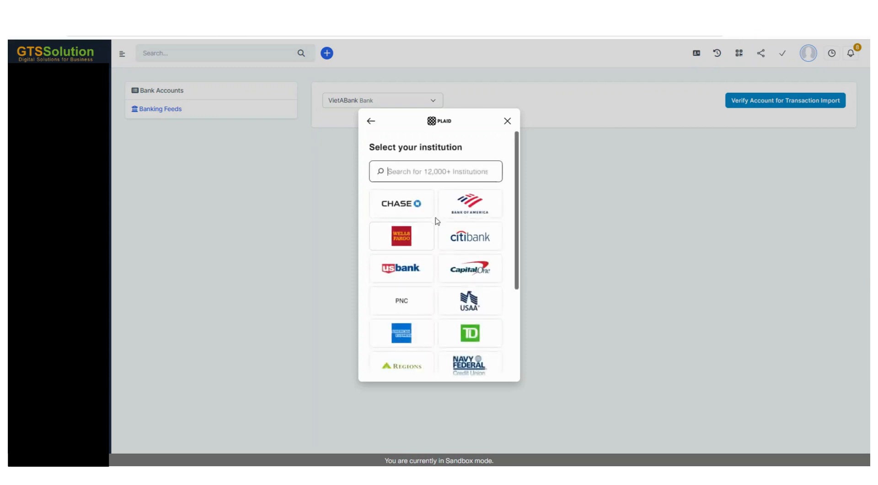
left_click(397, 250)
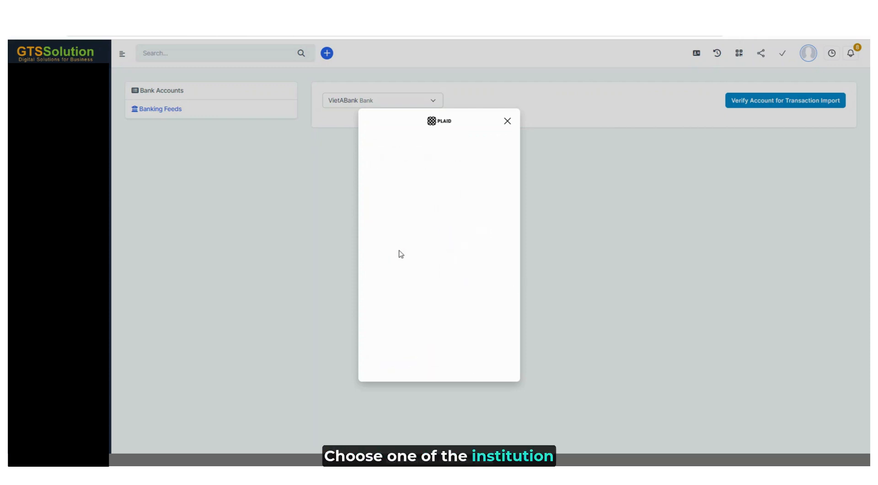
left_click(449, 358)
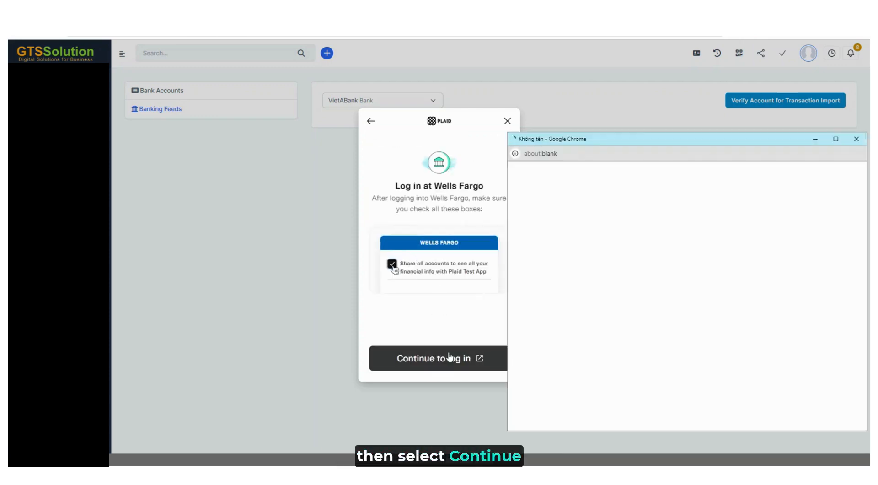
left_click_drag(739, 146, 672, 131)
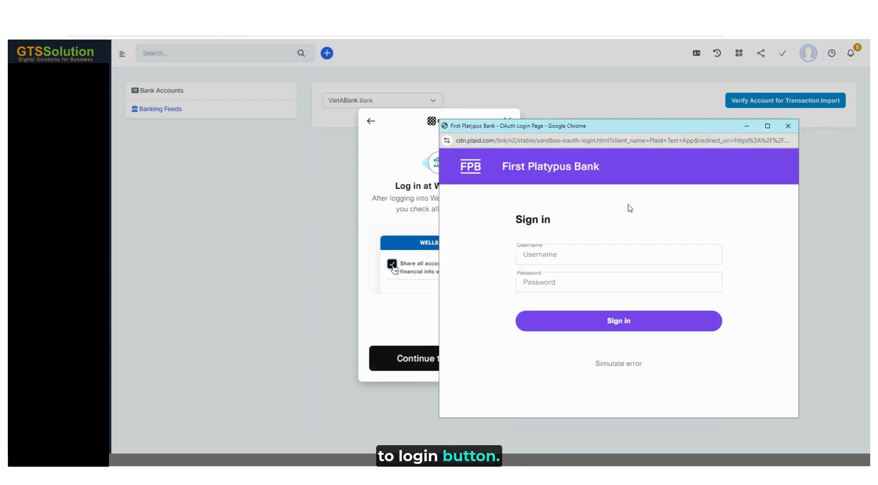
Sign in to the sandbox bank login with username user_good and the account password
left_click(578, 257)
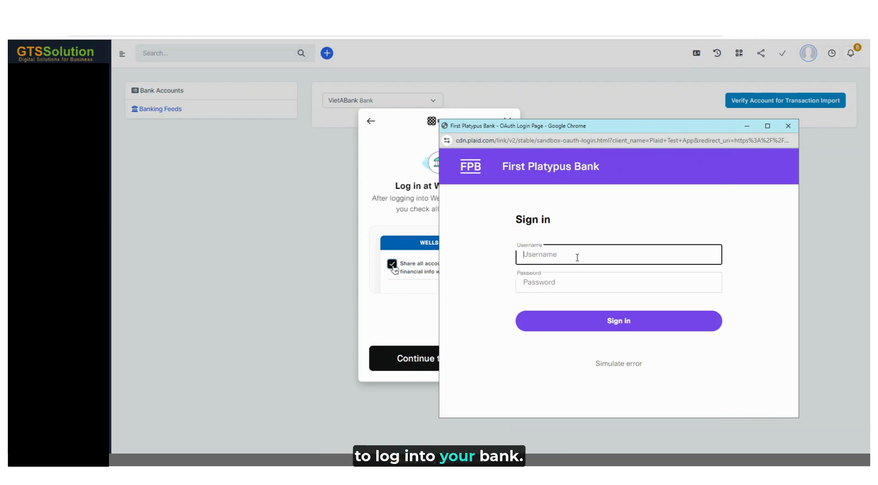
type("user_")
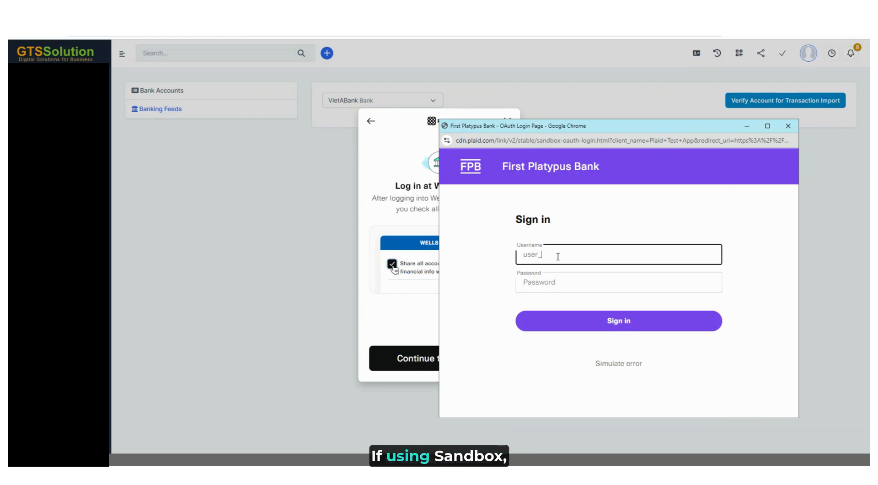
type("good")
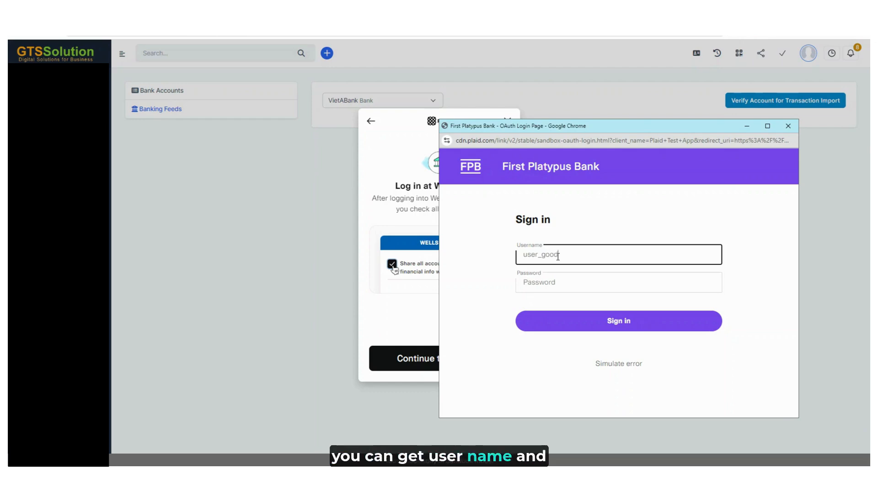
key("Tab")
type("pass")
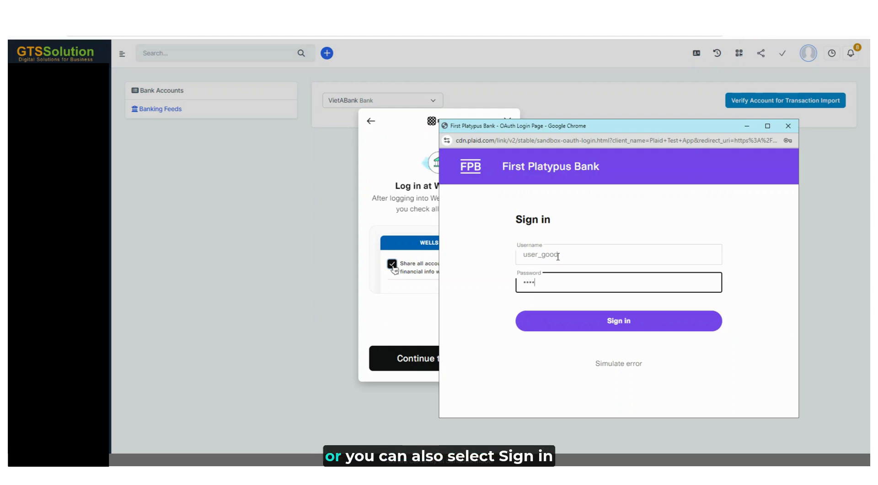
type("word")
left_click(586, 328)
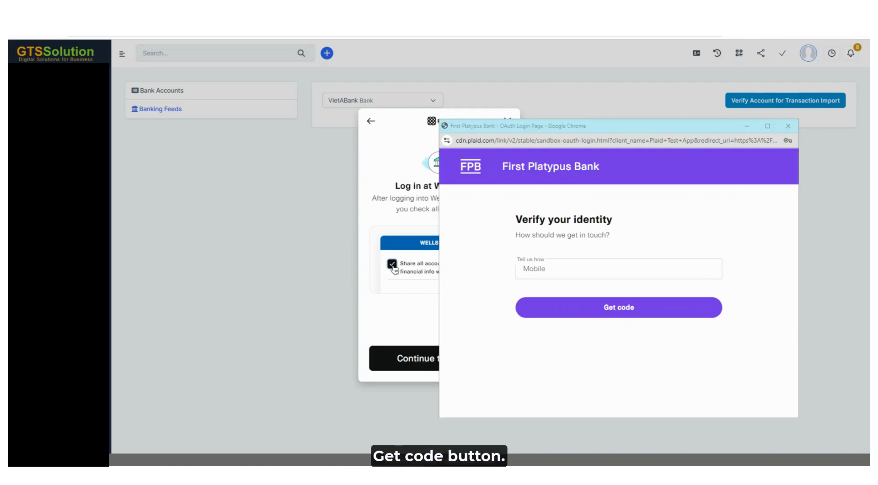
Request a verification code by mobile and submit the verification step
left_click(631, 310)
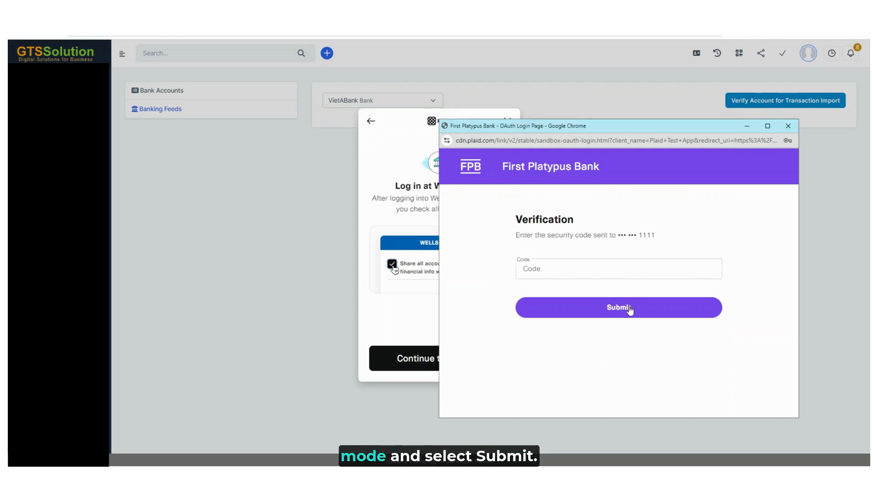
left_click(627, 312)
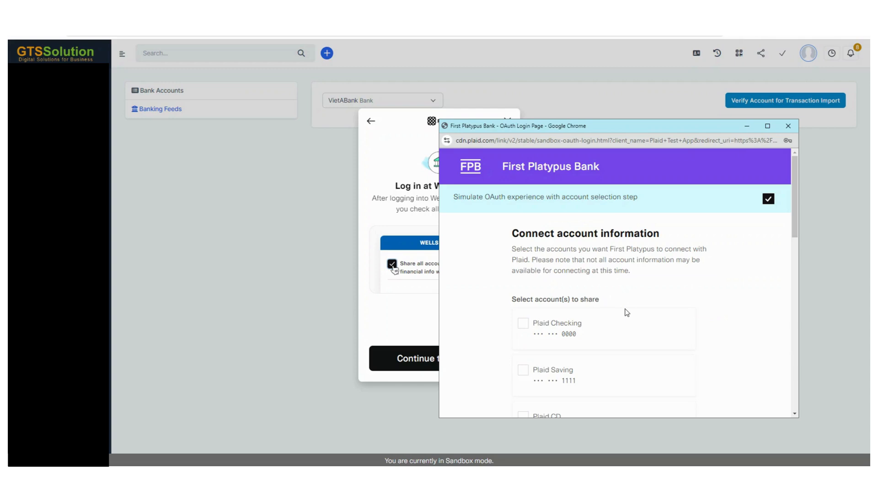
Select the Plaid Checking account to share and continue with the additional information options
left_click(610, 332)
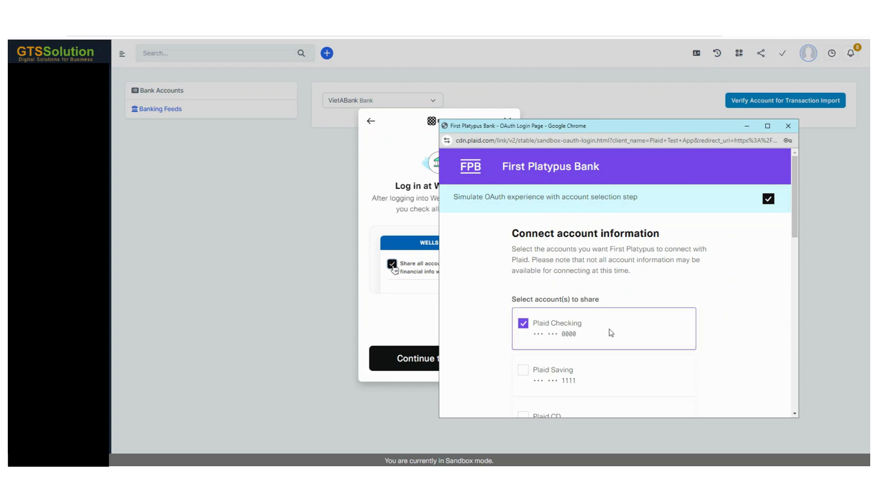
scroll(631, 320, "down", 2)
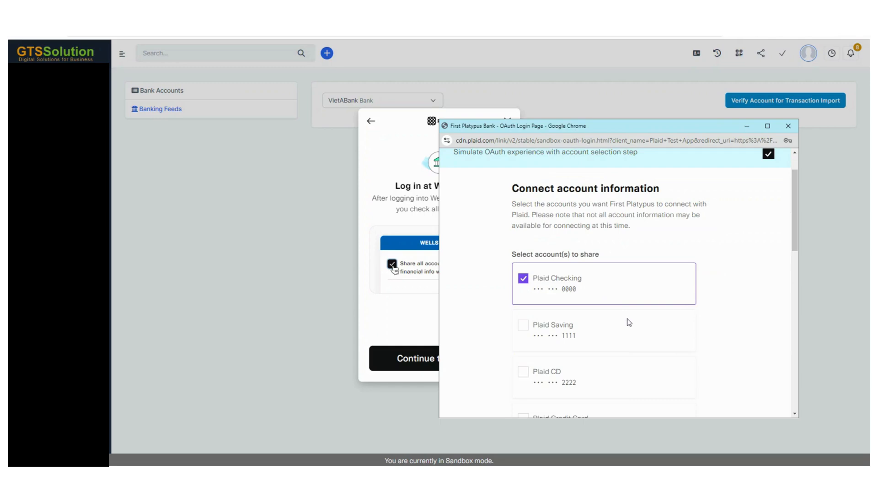
left_click(637, 294)
scroll(661, 345, "down", 8)
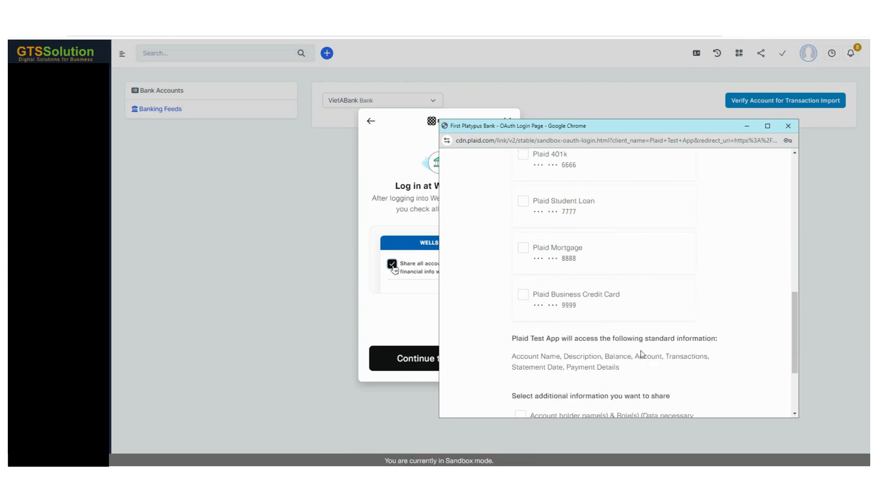
scroll(637, 351, "down", 3)
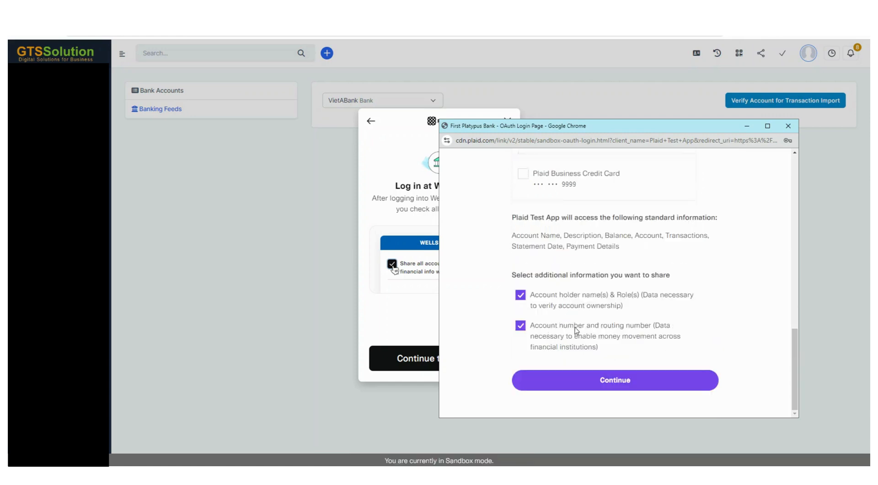
left_click(606, 385)
Accept the Terms and Conditions, connect the account information, and continue past the Plaid success screen
scroll(644, 310, "down", 3)
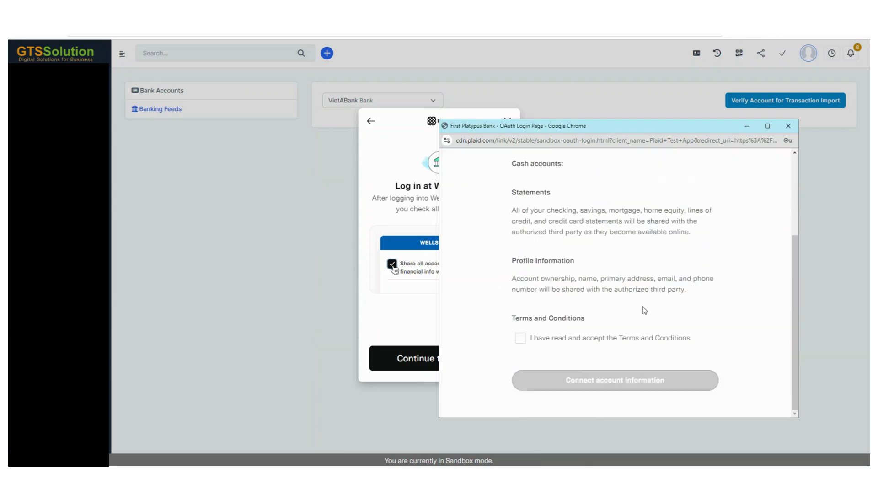
left_click(581, 343)
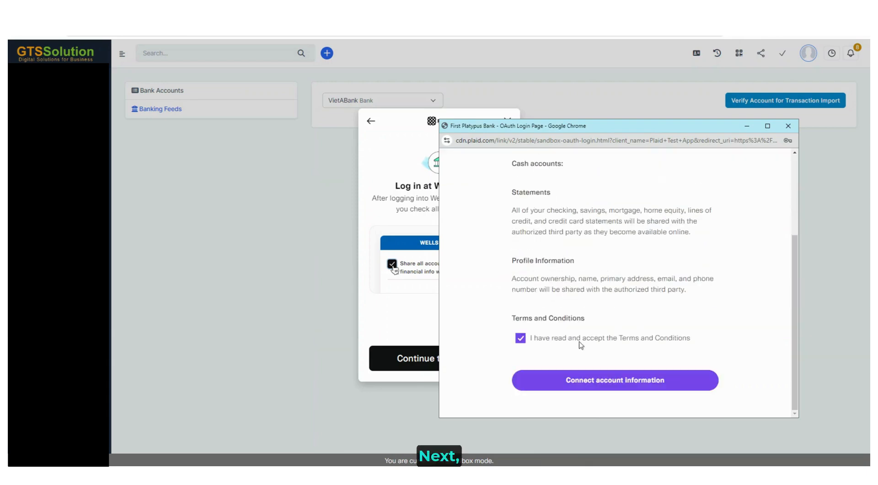
left_click(608, 388)
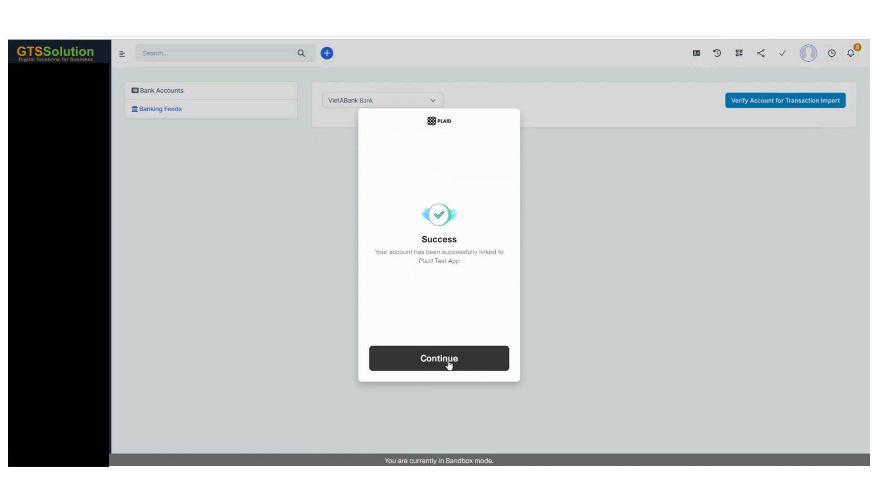
left_click(426, 357)
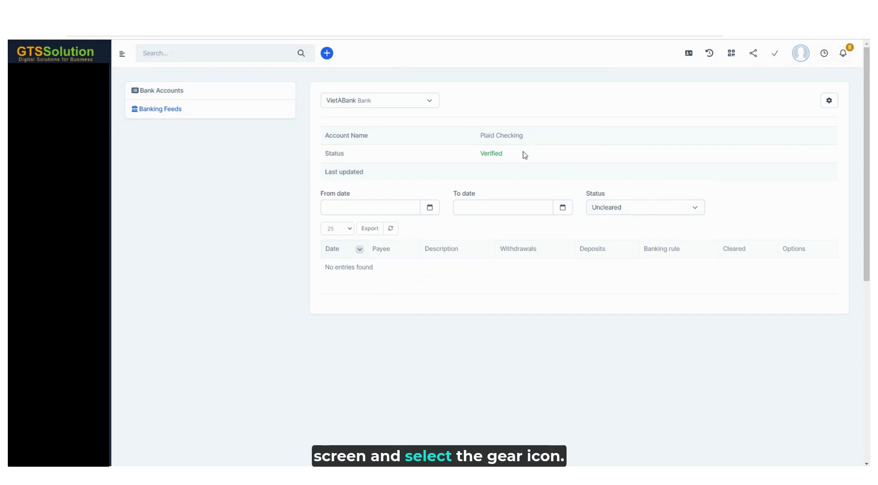
Download transactions from the bank starting from 01/08/2024
left_click(829, 101)
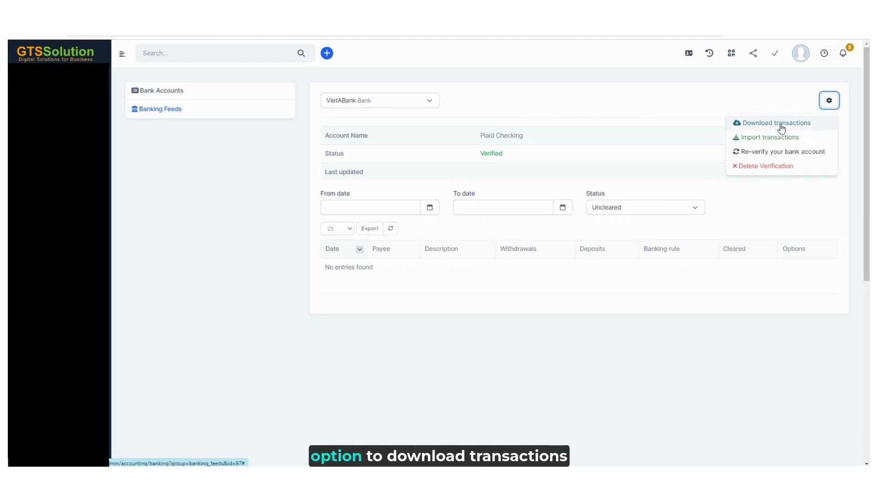
left_click(781, 124)
left_click(447, 112)
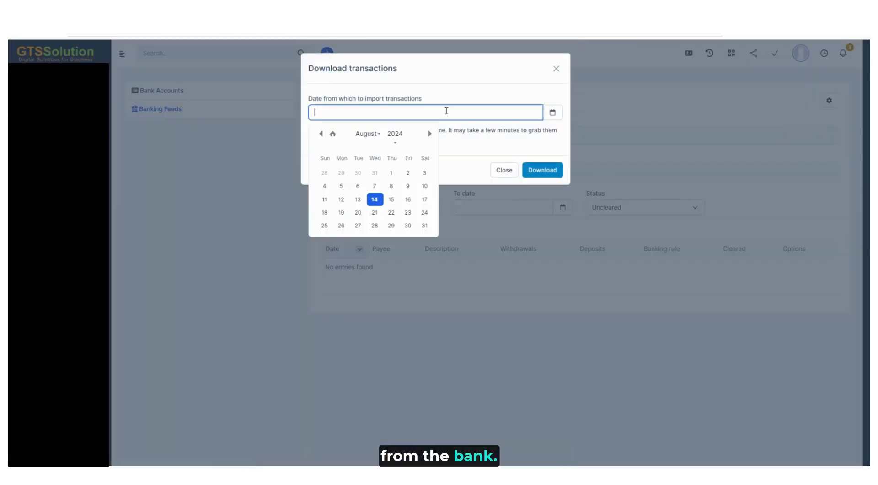
left_click(391, 173)
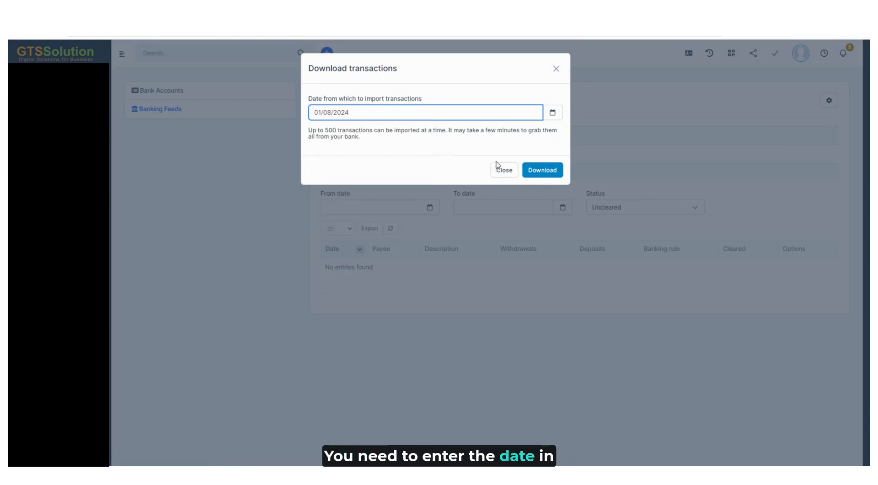
left_click(554, 172)
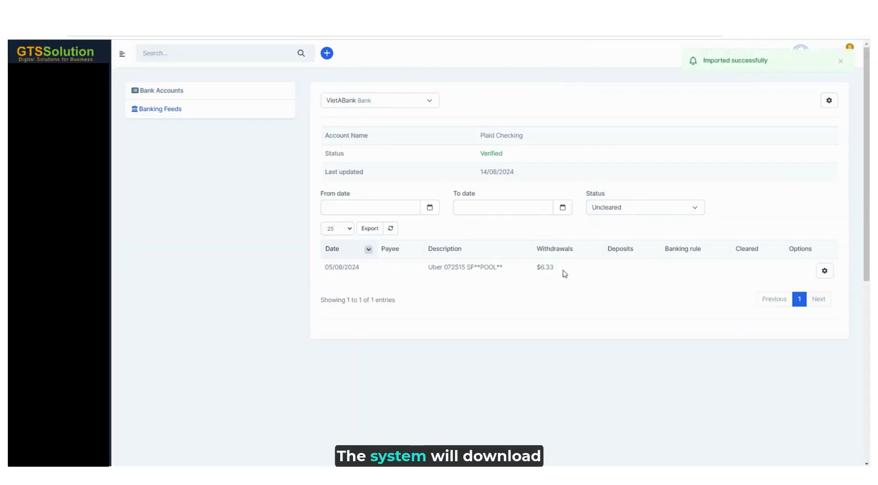
Open Import transactions and save the sample banking import Excel file
left_click(828, 103)
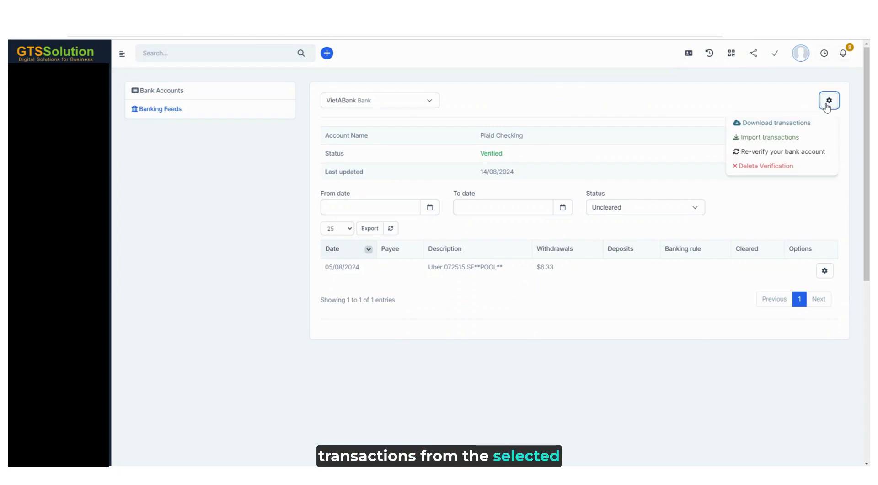
left_click(763, 138)
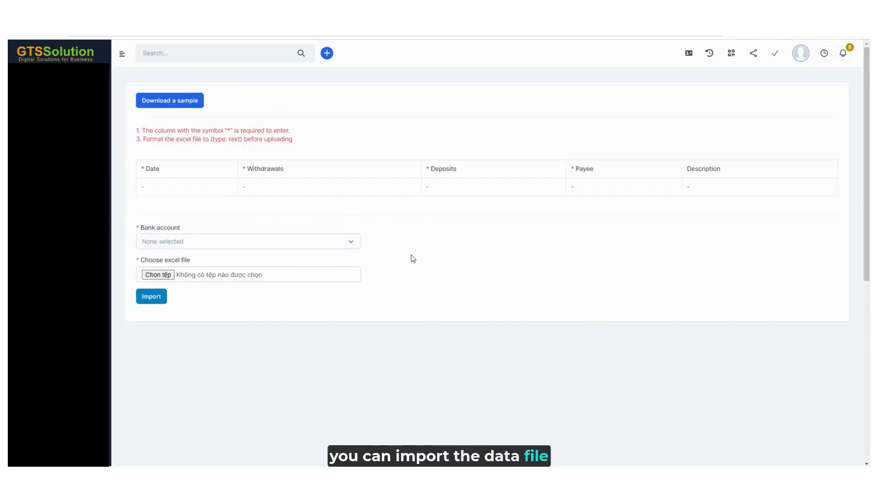
left_click(181, 103)
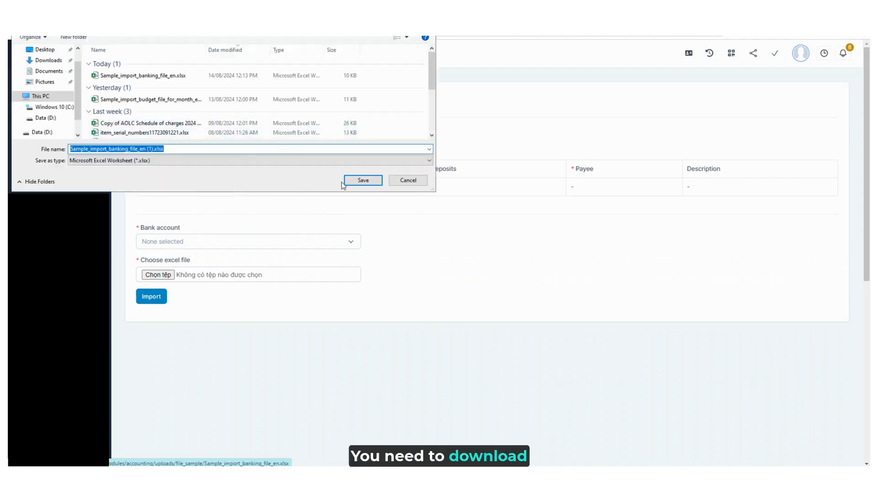
left_click(360, 181)
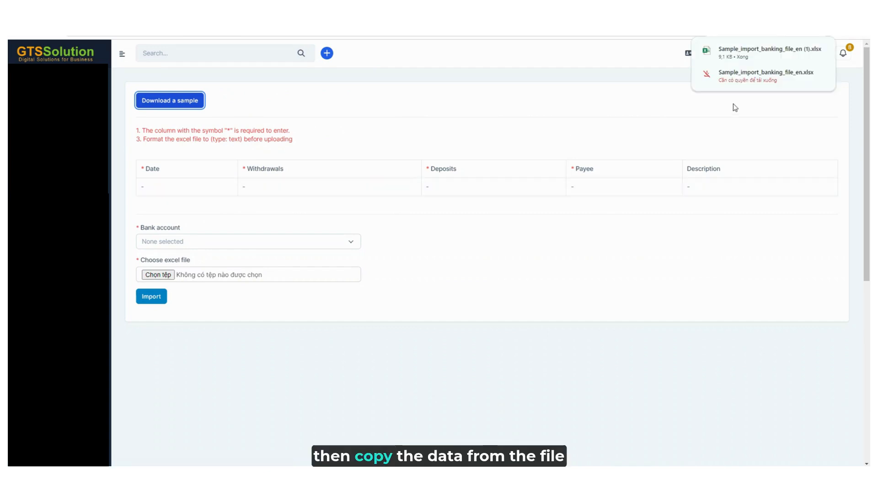
Open the downloaded sample in Excel and paste the transaction data below the header row
left_click(795, 57)
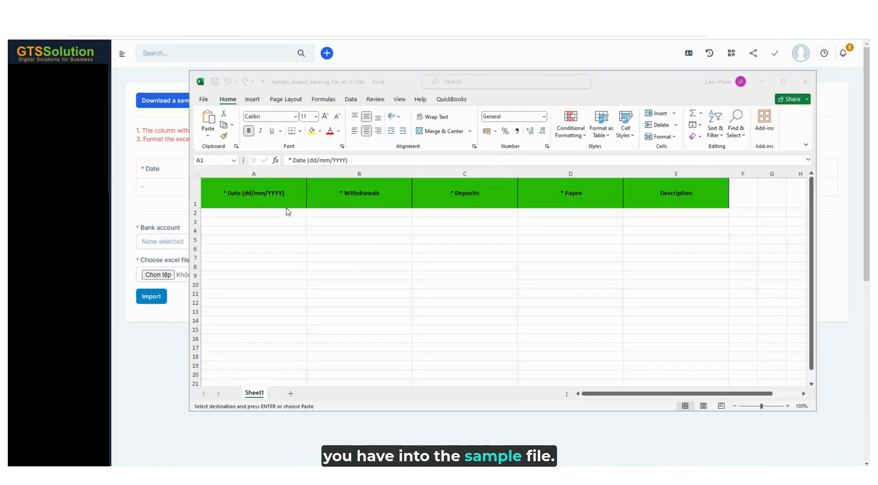
left_click(287, 214)
type("11/08/2024\t1000\t0\tOmand 11/08/2024\t10\t0\tOmand 11/08/2024\t0\t1010\tOmand")
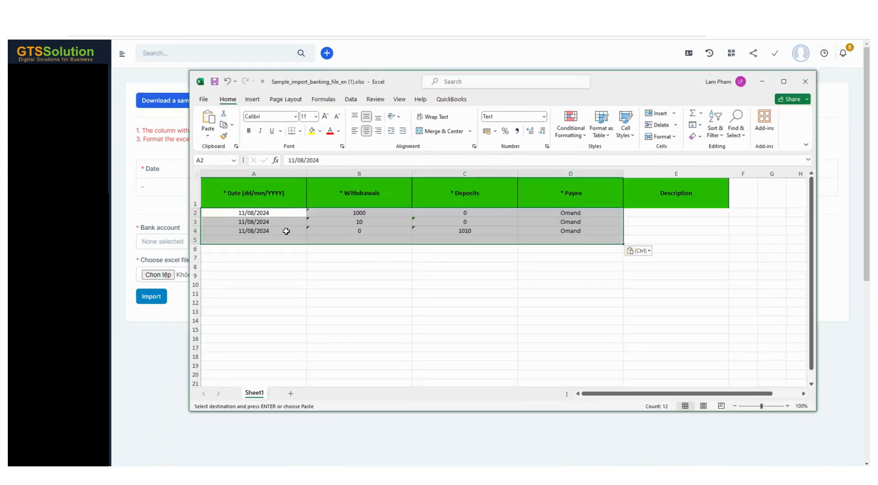
left_click(566, 281)
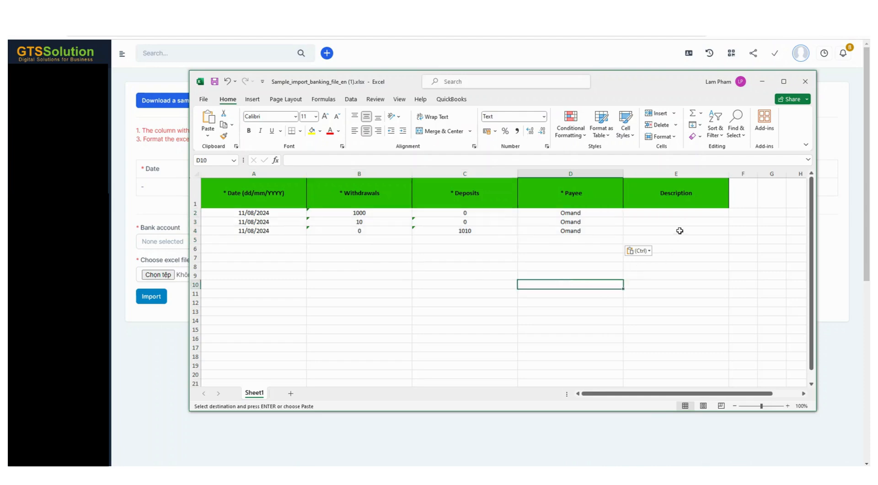
left_click(673, 264)
key("Escape")
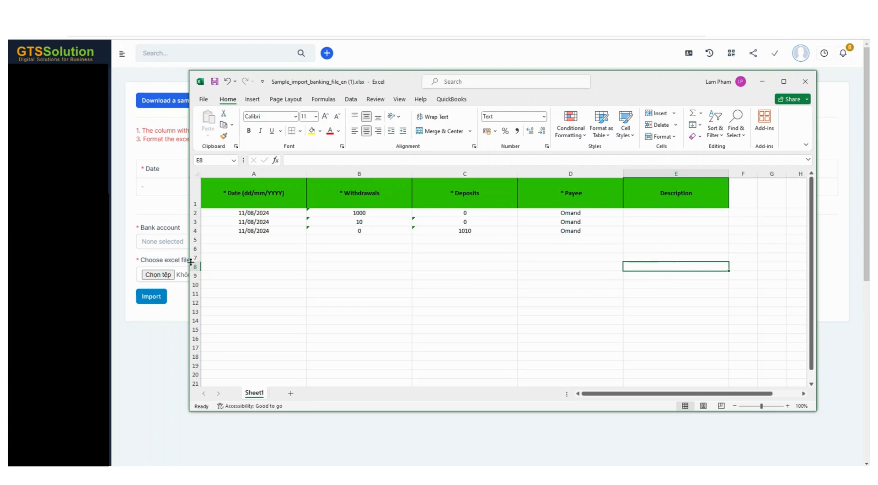
Select VietABank as the bank account for the import
left_click(160, 209)
left_click(161, 241)
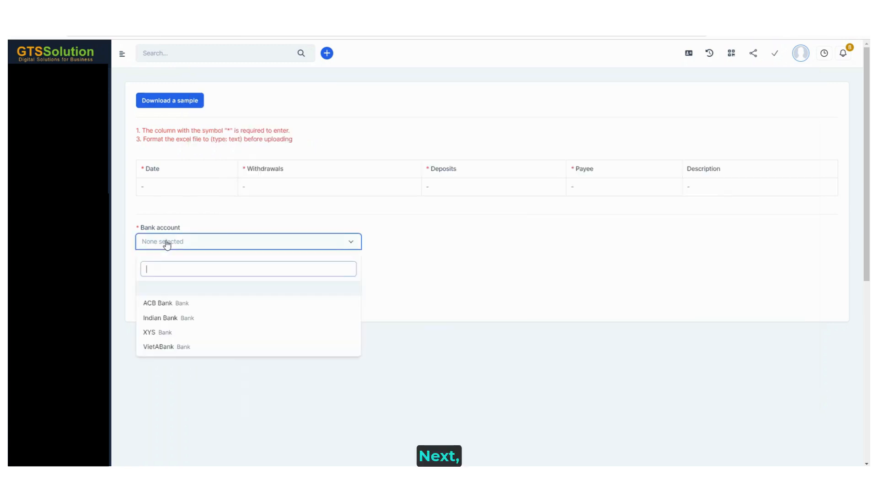
left_click(170, 348)
Choose Sample_import_banking_file_en (1).xlsx as the Excel file and import it
left_click(148, 273)
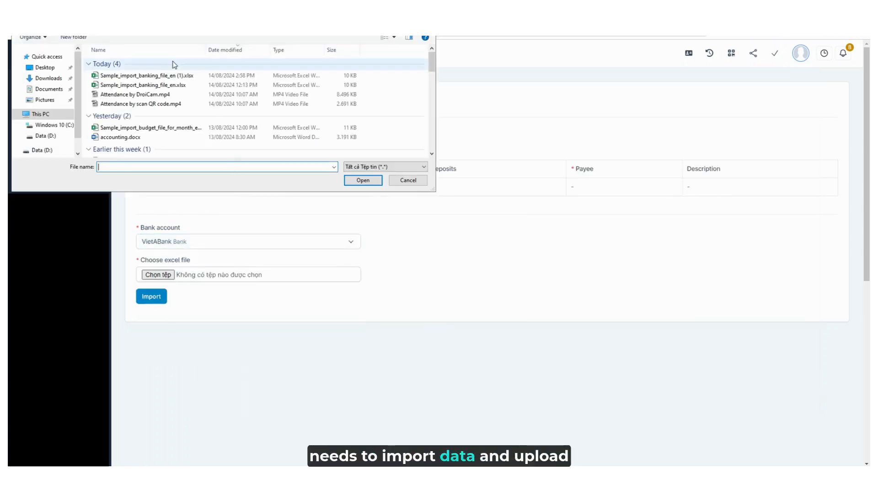
left_click(172, 75)
left_click(363, 181)
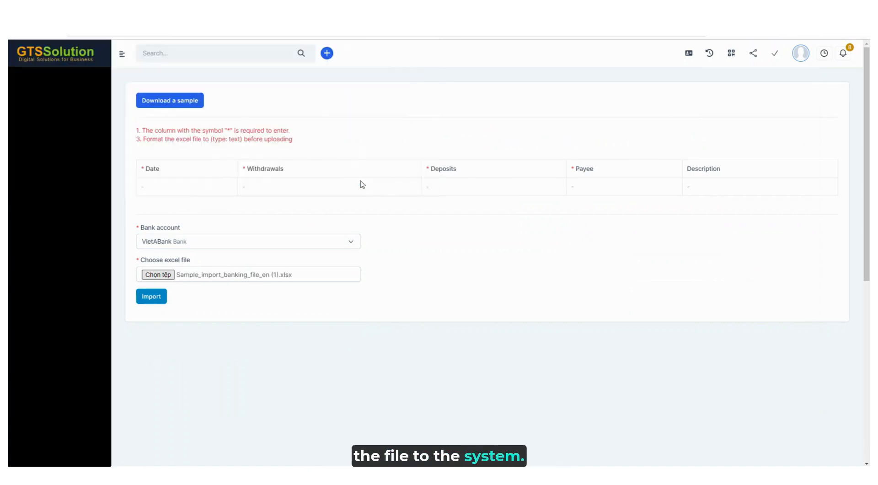
left_click(157, 300)
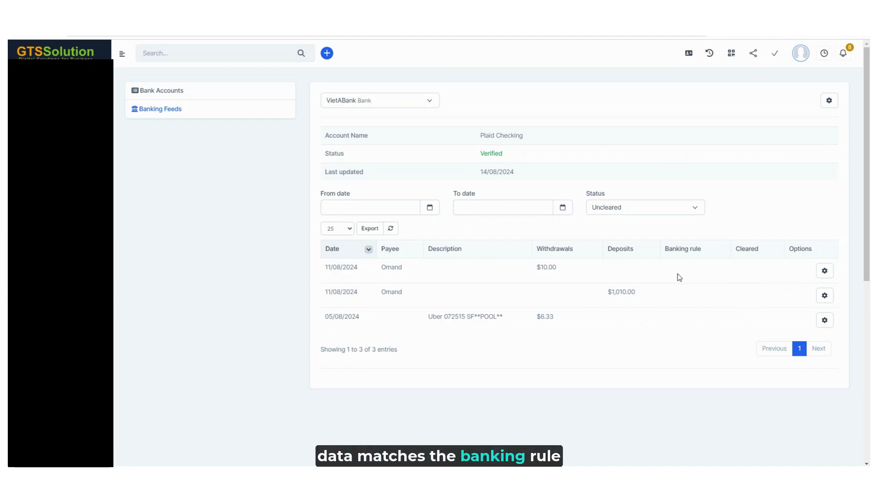
Clear the status filter to list transactions of every status
left_click(650, 209)
left_click(623, 254)
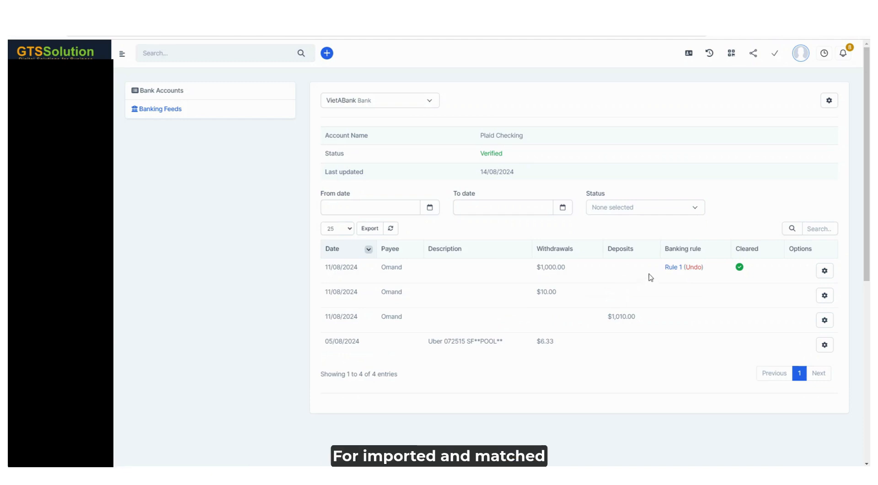
Review the option menus of the rule-matched $1,000.00 transaction and the unmatched $10.00 transaction
left_click(826, 271)
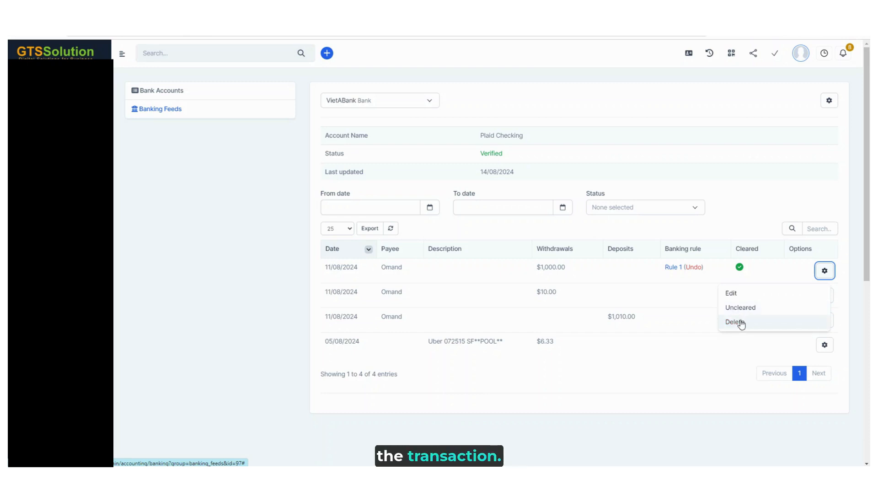
left_click(696, 304)
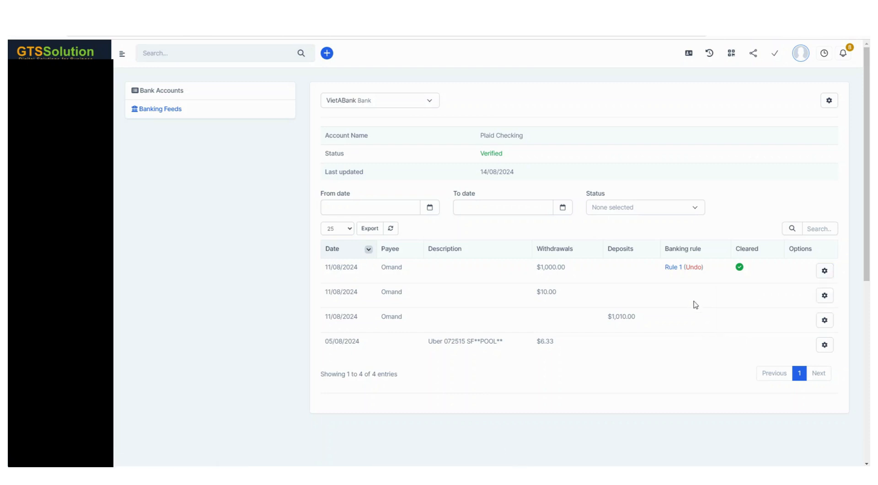
left_click(825, 296)
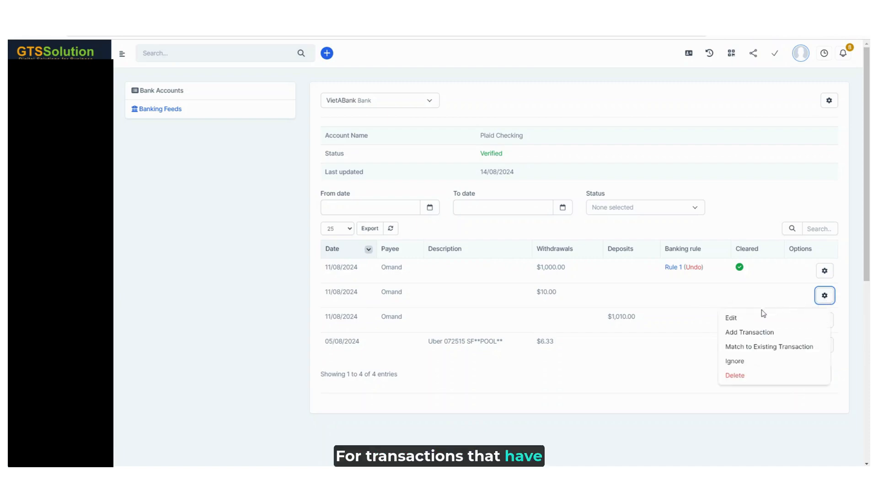
Add the unmatched $10.00 withdrawal as a new transaction with payee TECH and save it
left_click(750, 333)
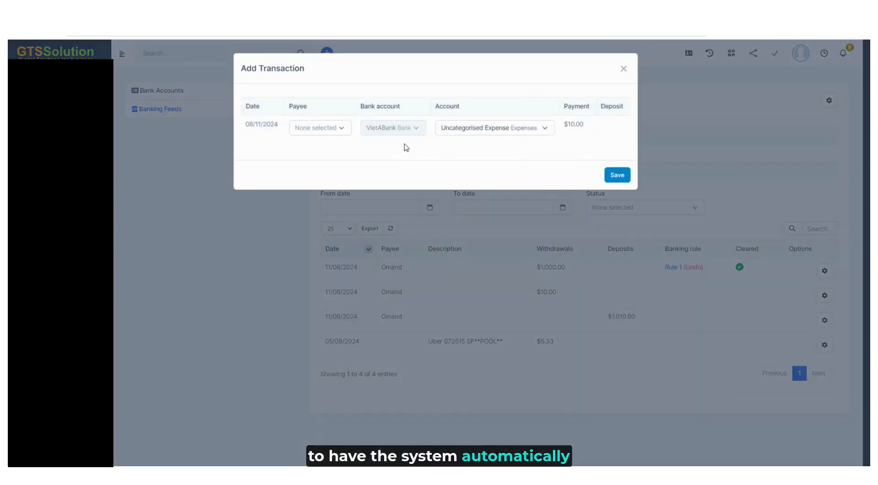
left_click(338, 131)
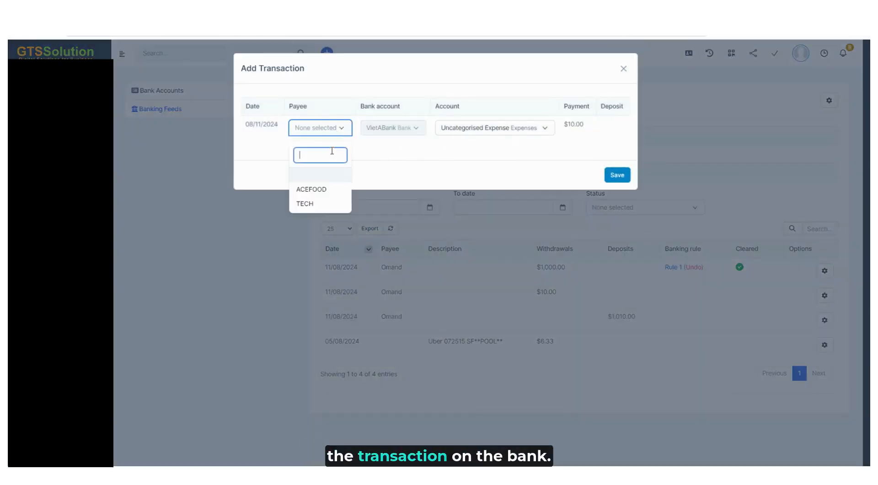
left_click(326, 201)
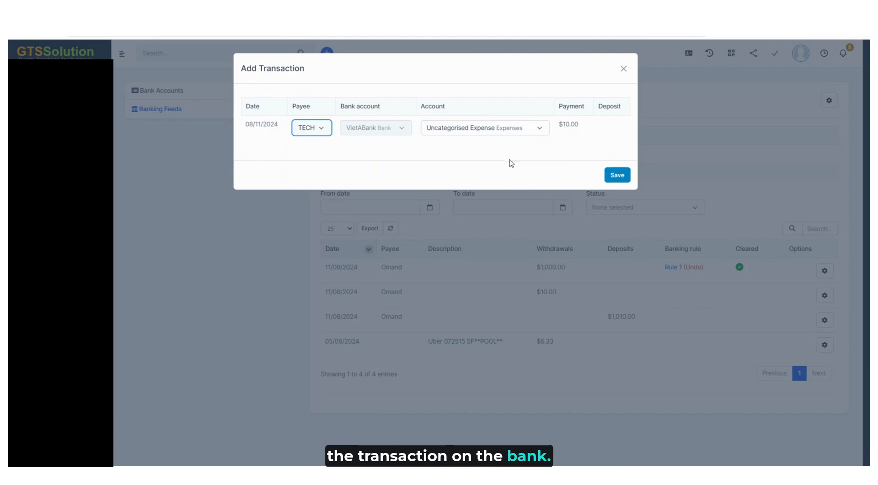
left_click(617, 175)
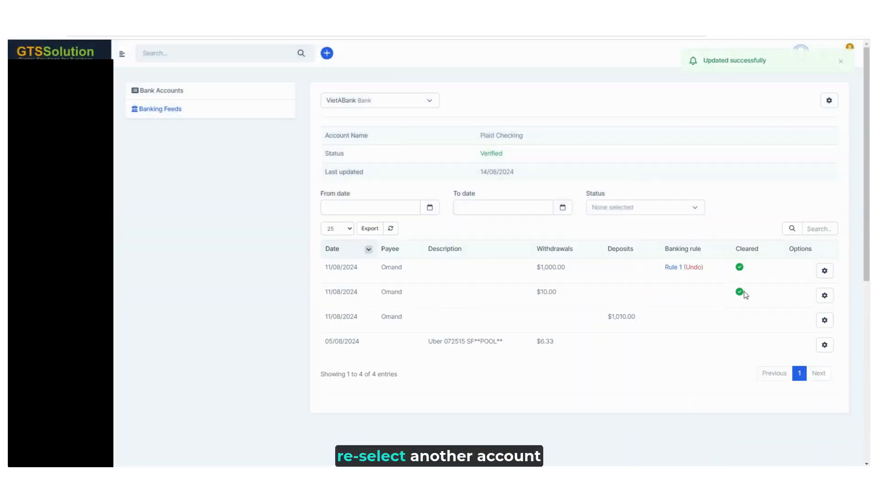
Match the $1,010.00 deposit to the existing ACEFOOD transaction, setting the withdrawal to 1,010, and save
left_click(819, 323)
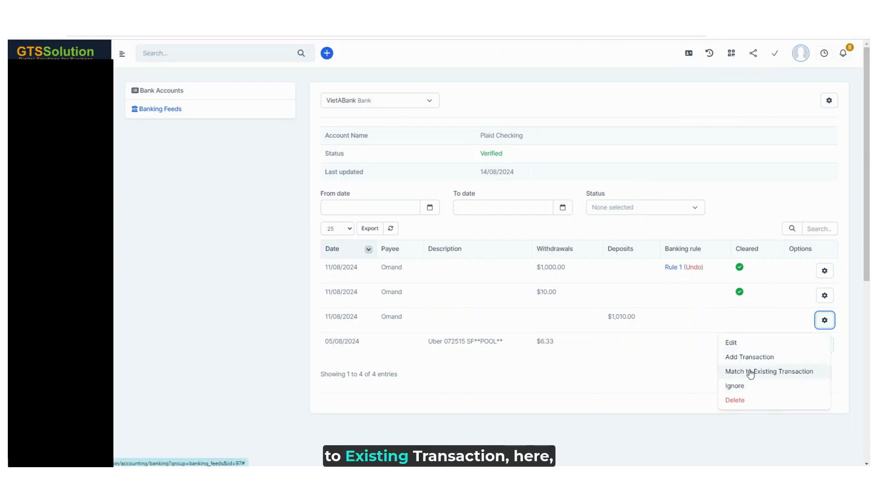
left_click(750, 371)
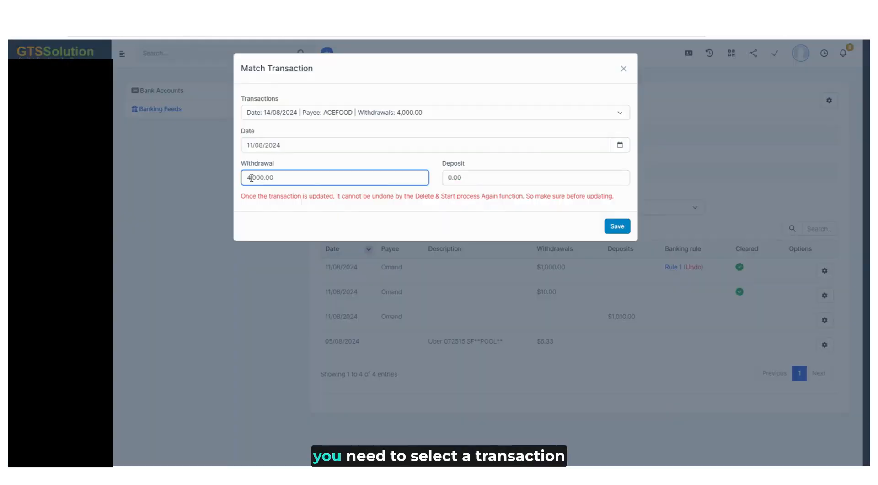
left_click(404, 114)
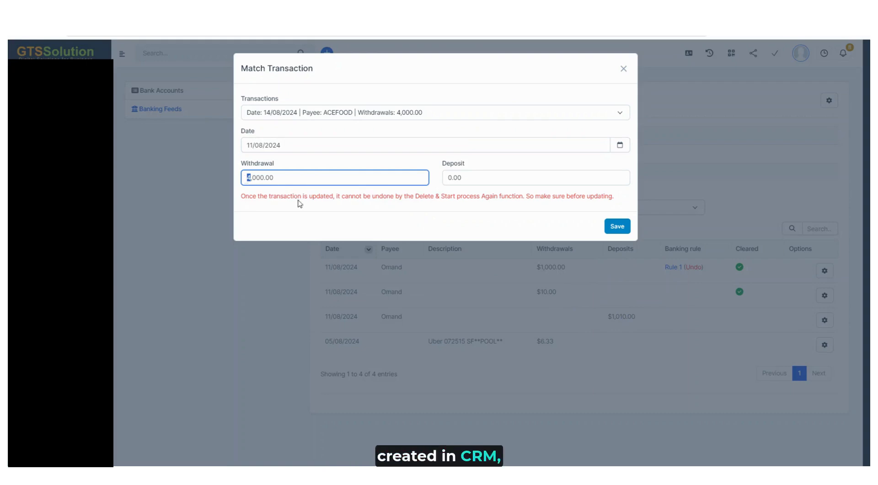
type("1,0")
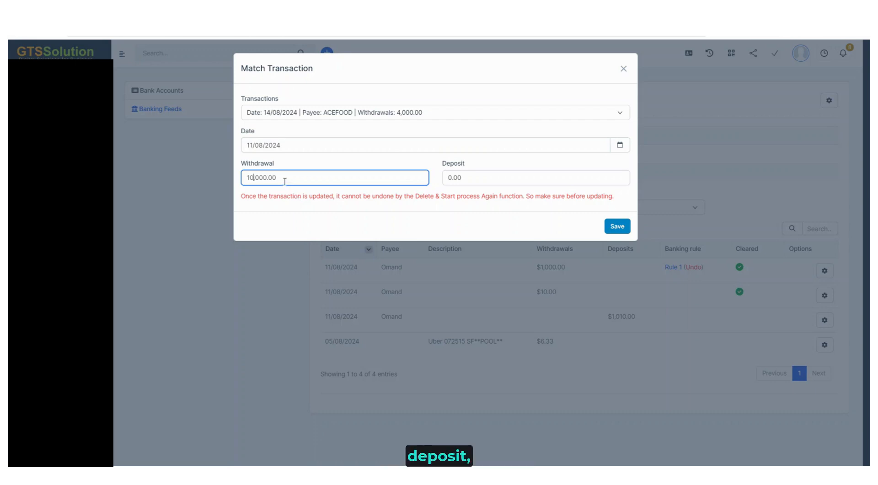
type("10")
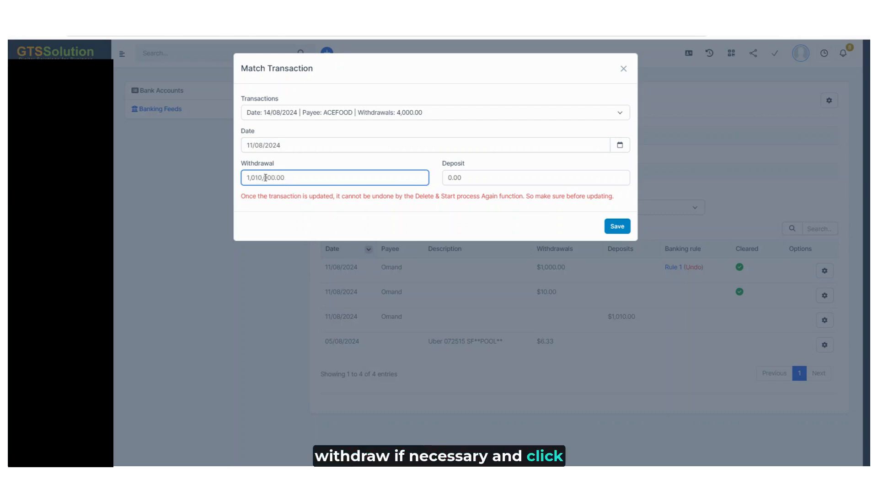
left_click_drag(264, 178, 300, 177)
key("BackSpace")
left_click(616, 229)
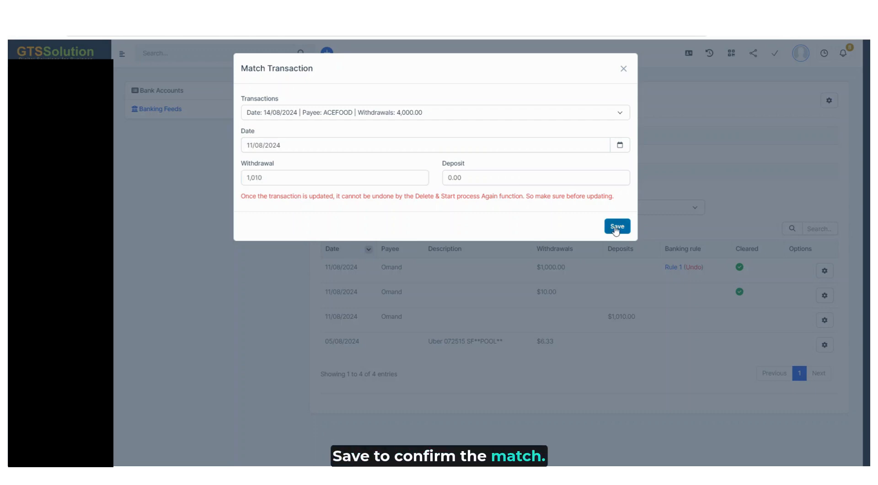
left_click(616, 229)
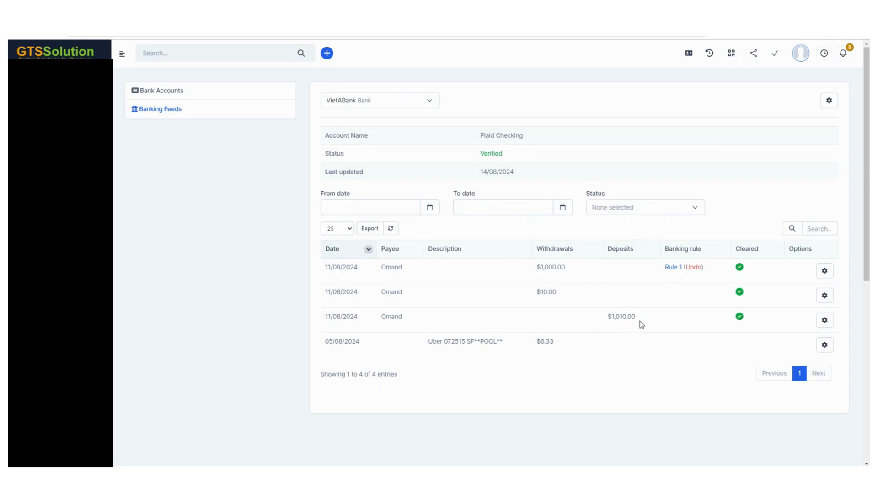
Unclear the matched $1,010.00 deposit
left_click(825, 320)
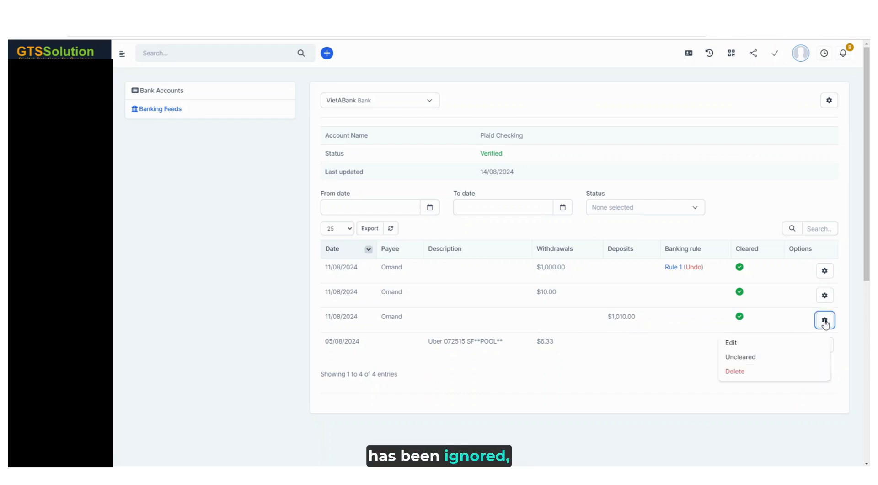
left_click(741, 358)
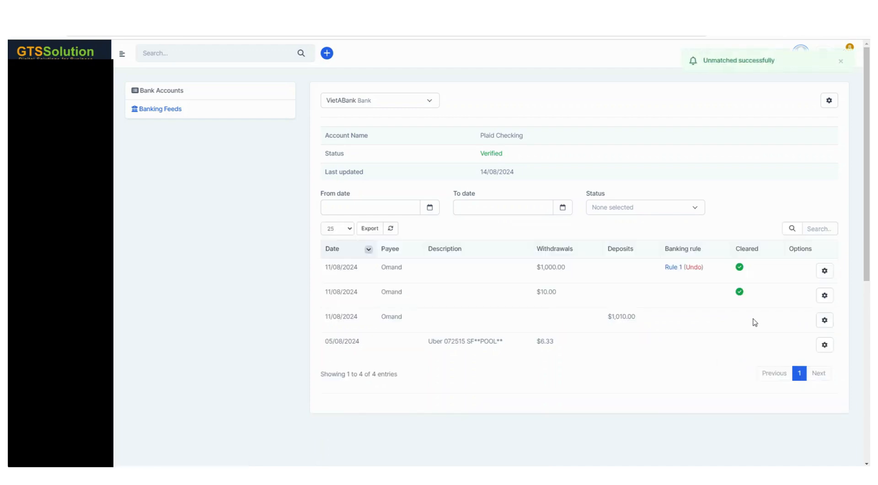
Mark the $1,010.00 deposit as ignored and restore it to uncleared
left_click(825, 321)
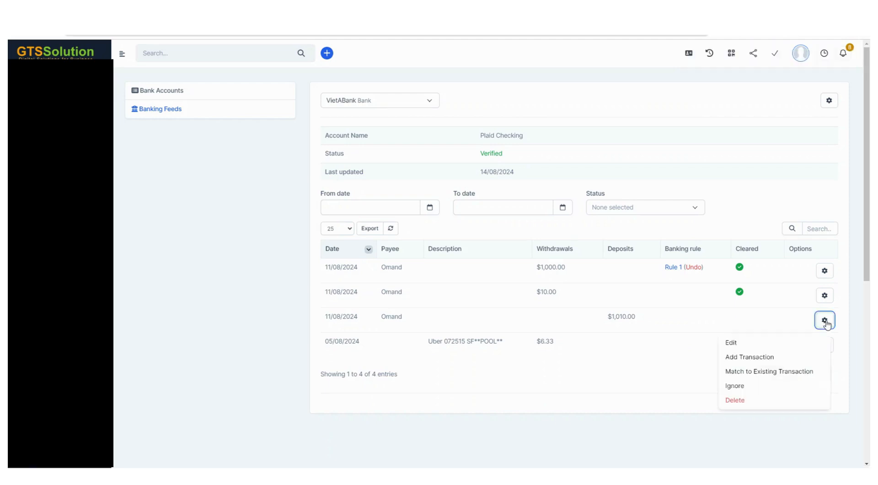
left_click(754, 386)
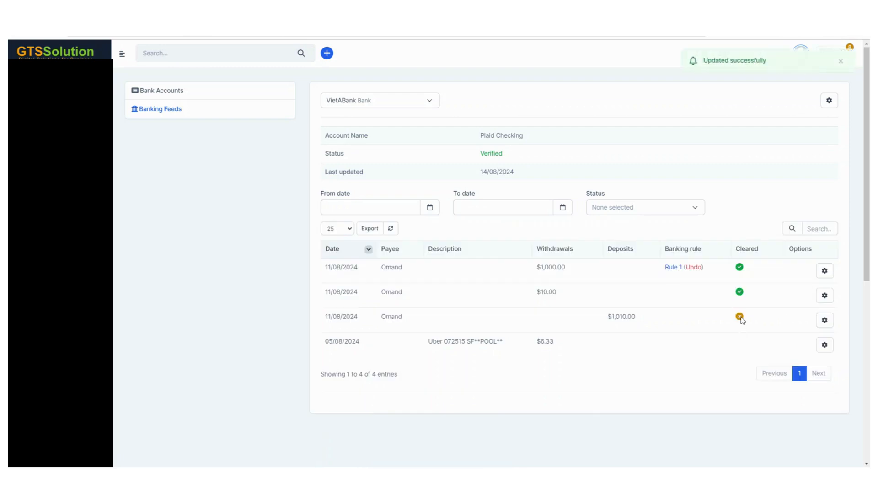
left_click(824, 320)
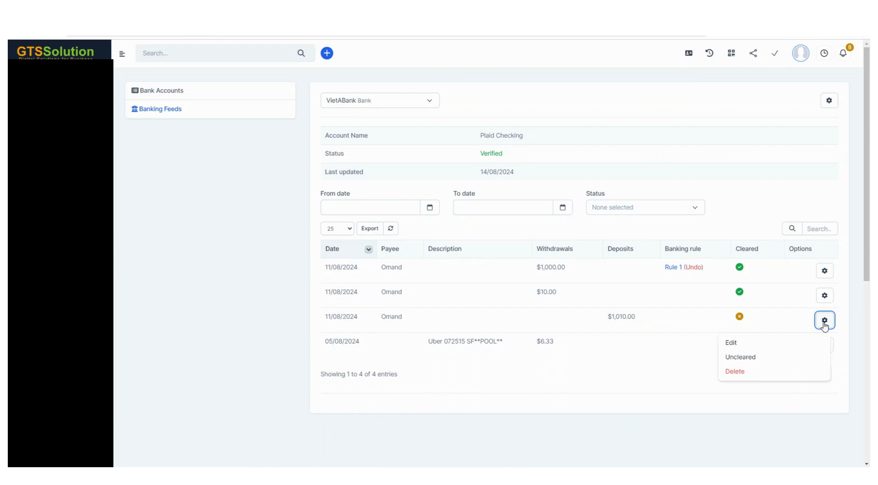
left_click(744, 361)
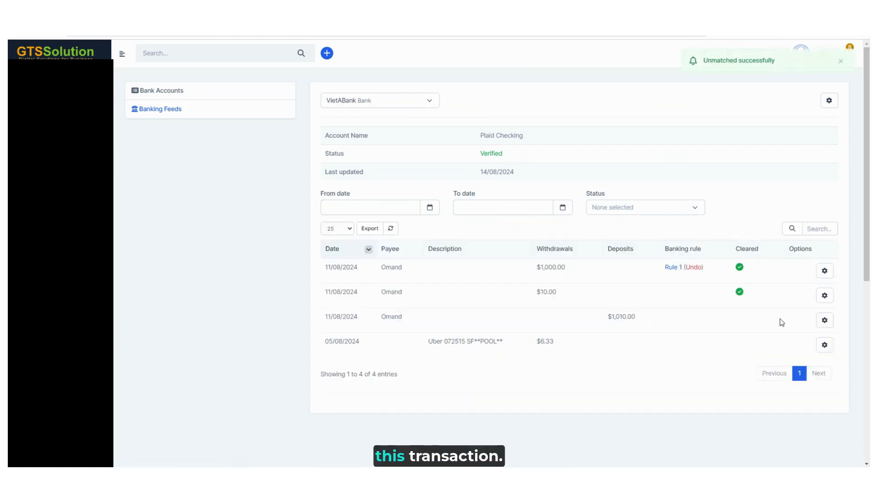
Delete the $1,010.00 deposit from the banking feed and confirm the deletion
left_click(825, 320)
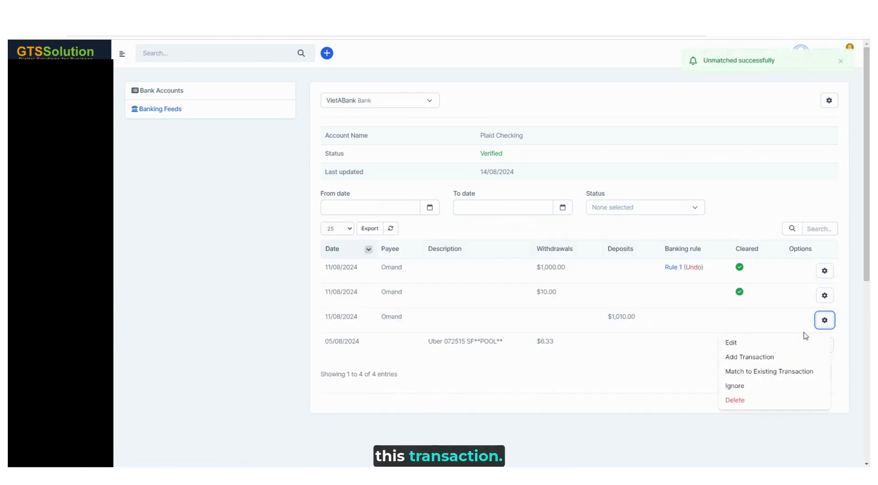
left_click(735, 400)
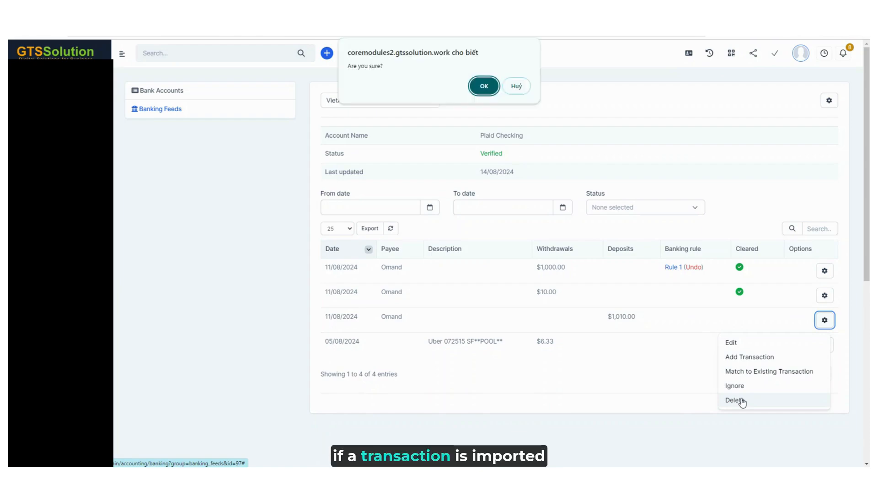
left_click(483, 87)
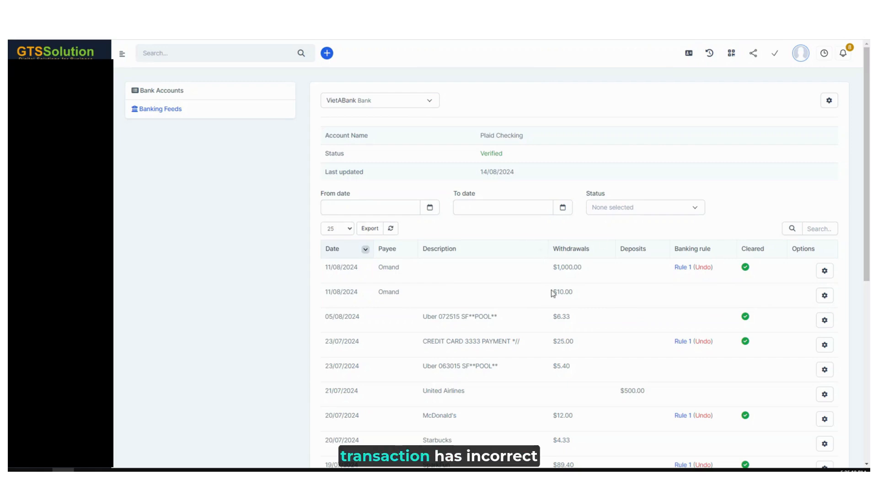
Edit the $10.00 transaction, setting its date to 12/08/2024, withdrawal to 20 and deposits to 0, and save
left_click(824, 296)
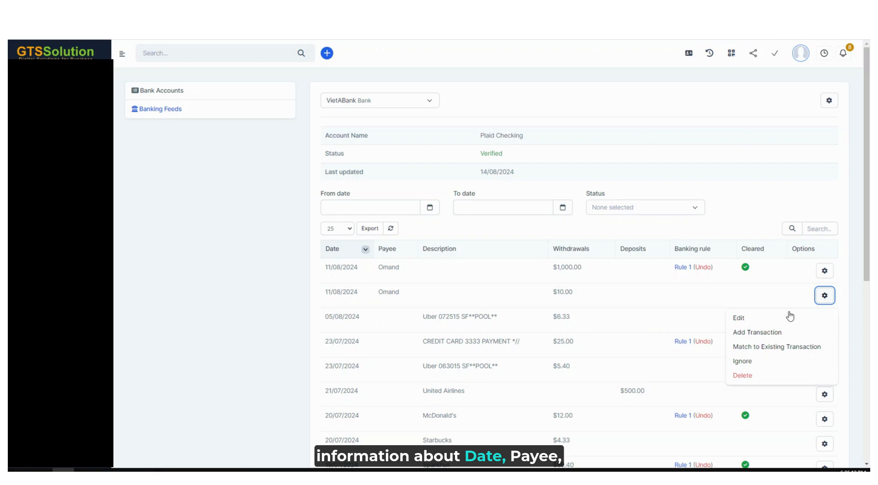
left_click(741, 316)
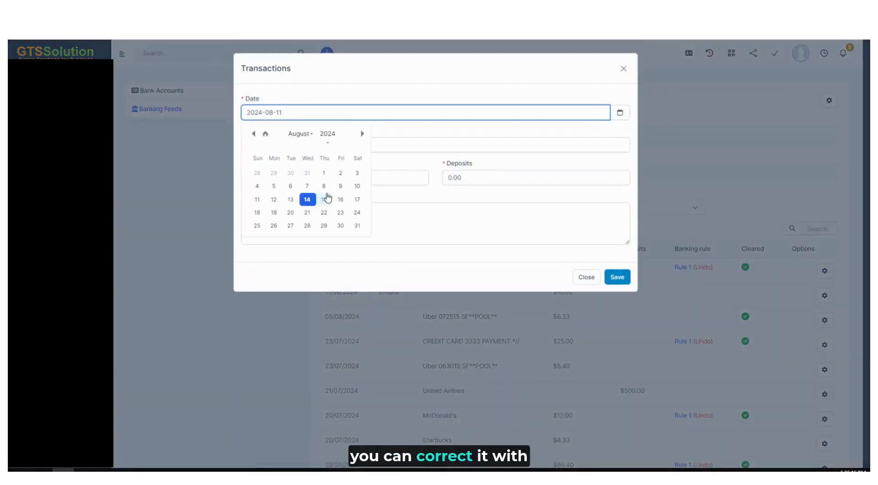
left_click(274, 200)
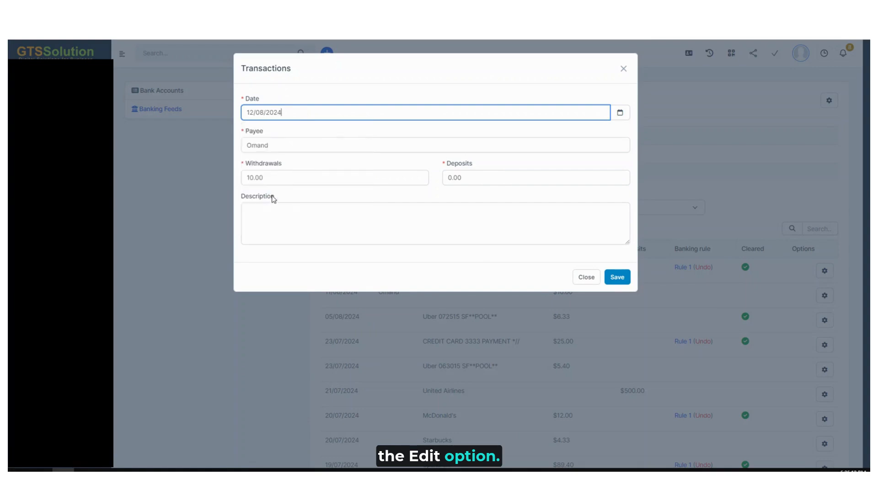
left_click(312, 181)
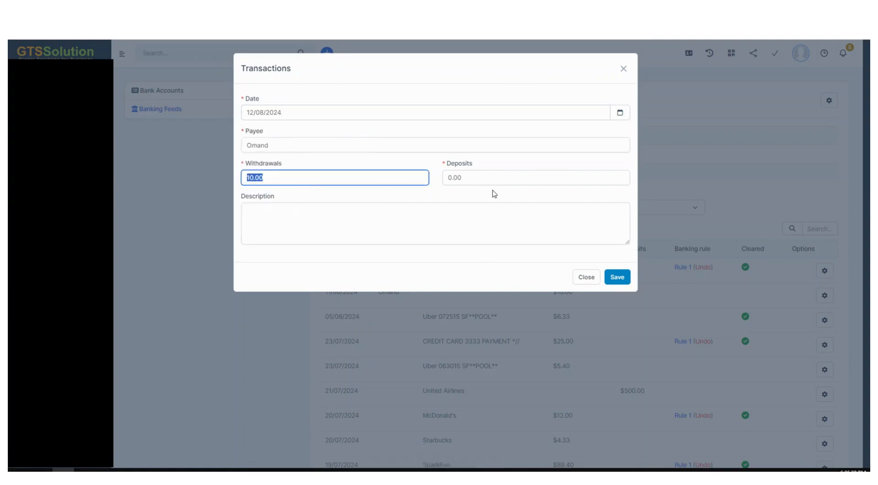
left_click(513, 164)
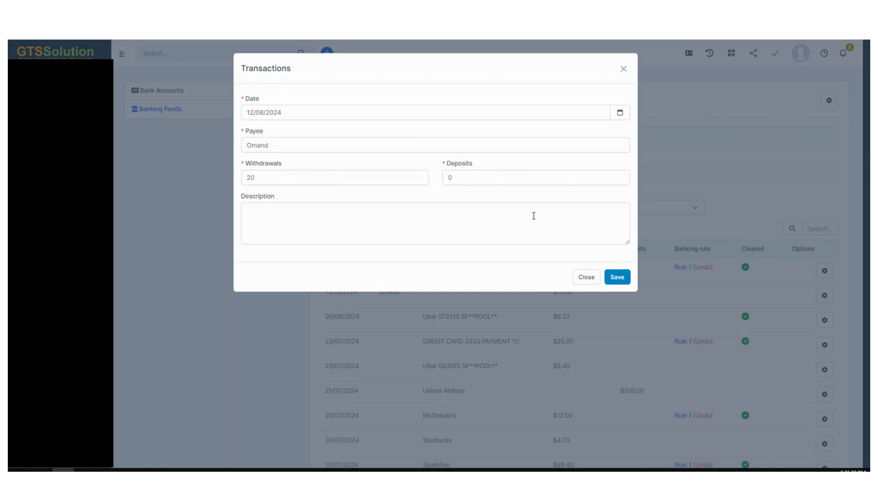
left_click(615, 277)
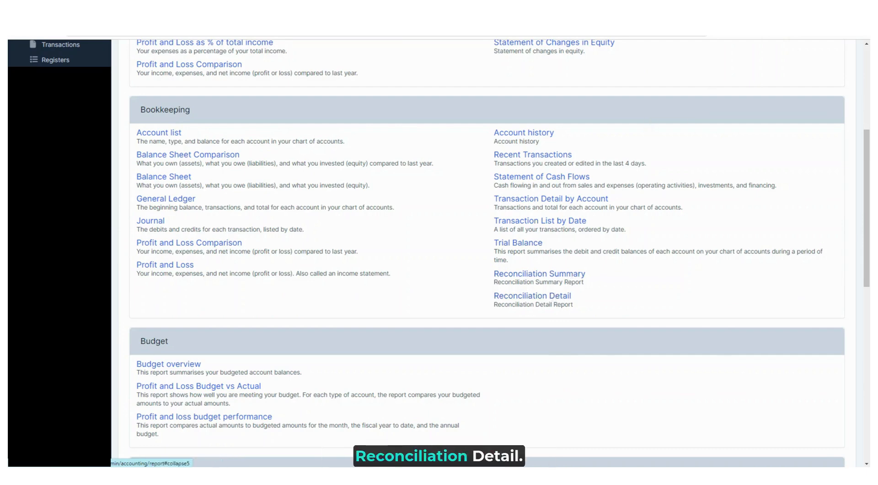
In the Reconciliation Detail report, set the statement ending date to 11/08/2024 and open the account selection
left_click(741, 9)
left_click(434, 149)
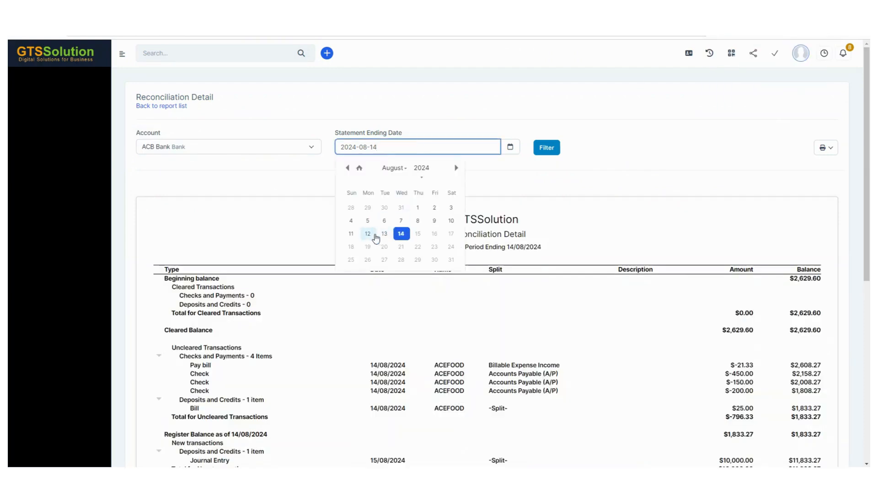
left_click(350, 234)
left_click(201, 151)
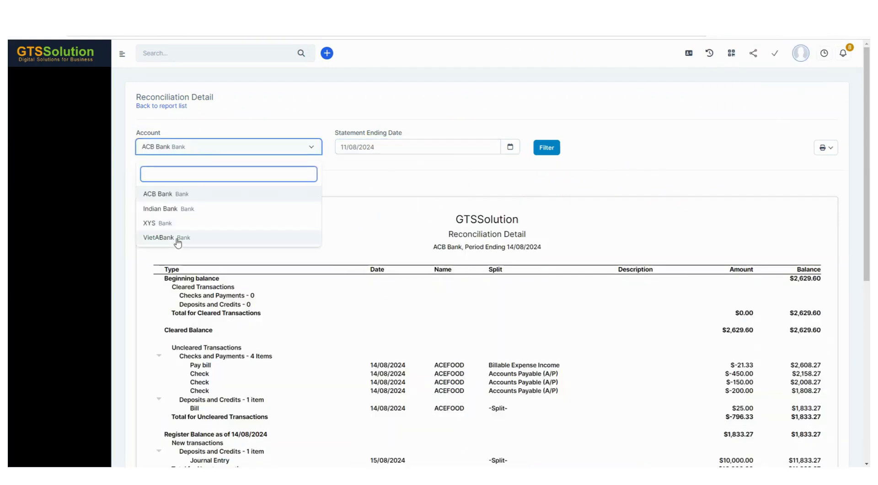